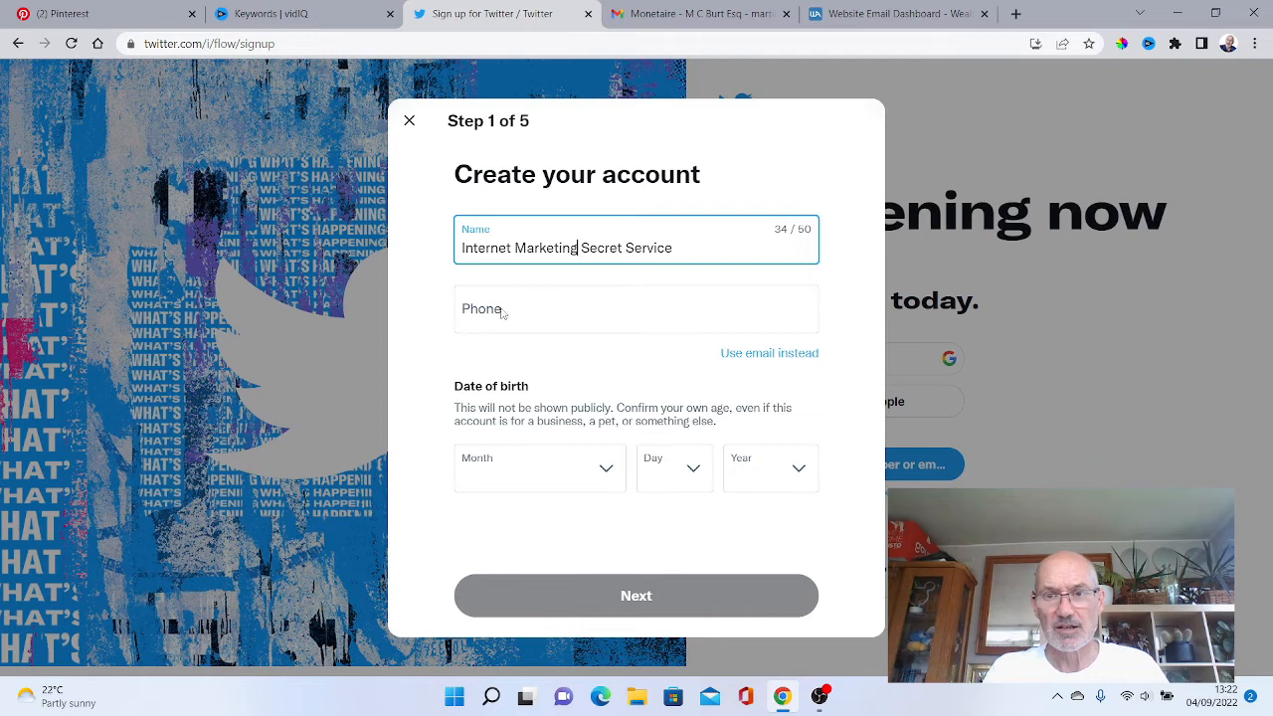
Switch the sign-up form to e-mail instead of phone and replace the autofilled entry with the account's e-mail address
click(756, 353)
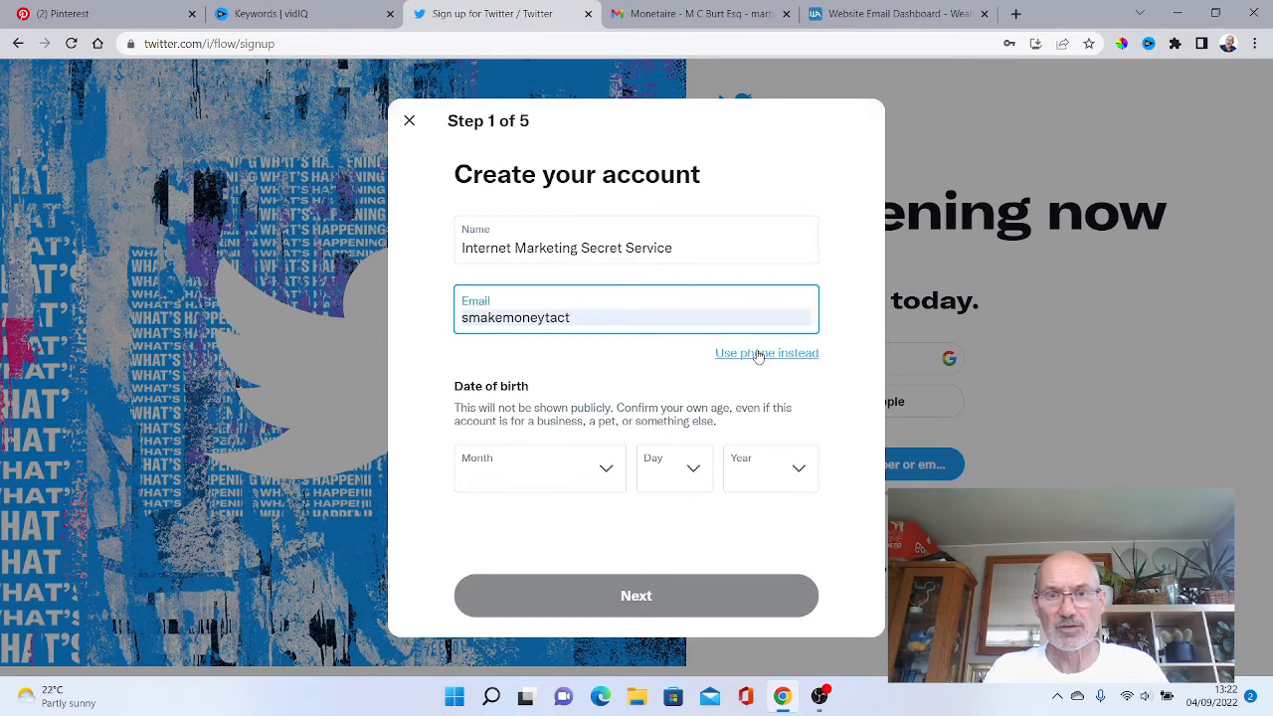
key(Tab)
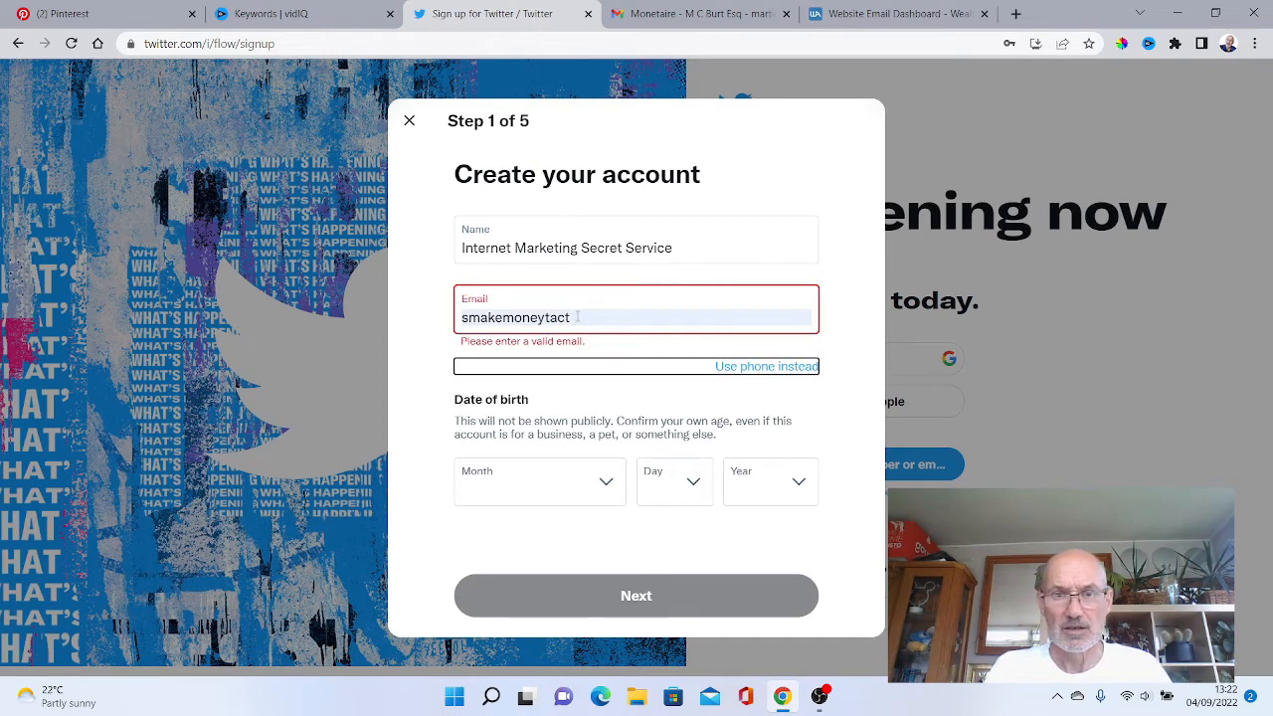
click(577, 316)
key(BackSpace)
key(BackSpace)
key(BackSpace)
key(BackSpace)
key(BackSpace)
key(BackSpace)
key(BackSpace)
key(BackSpace)
key(BackSpace)
key(BackSpace)
key(BackSpace)
key(BackSpace)
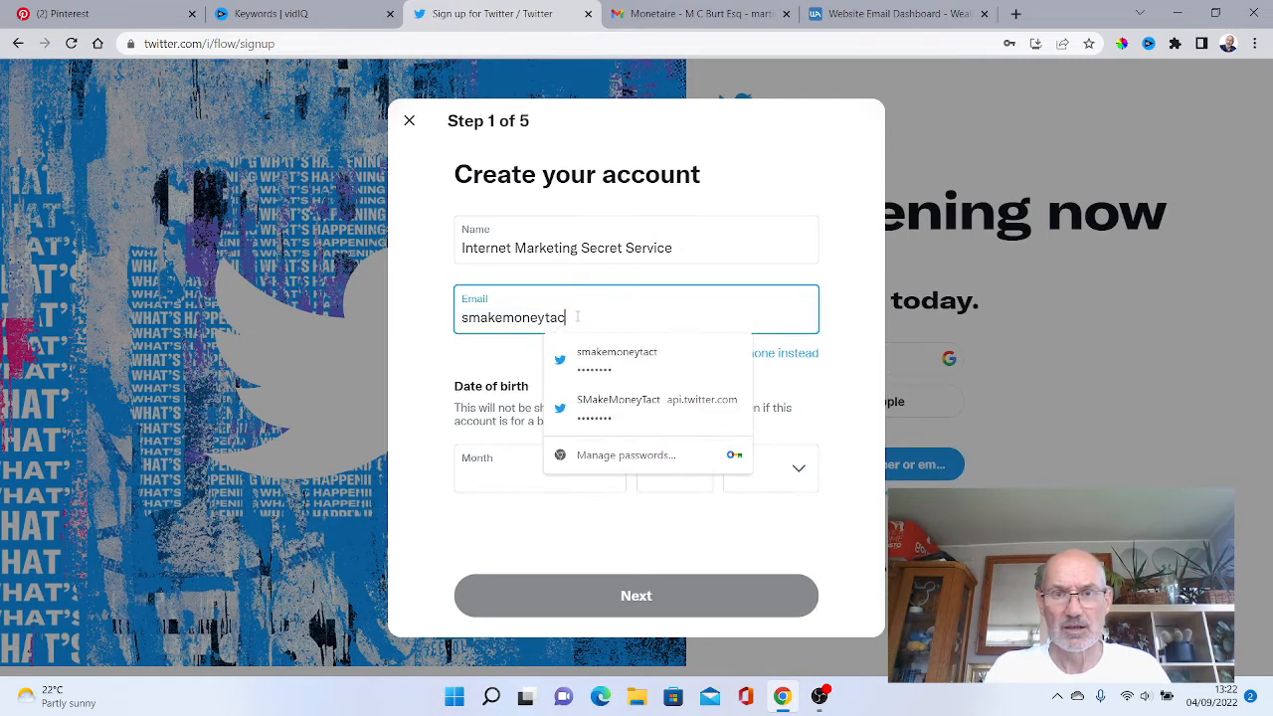
key(BackSpace)
key(BackSpace)
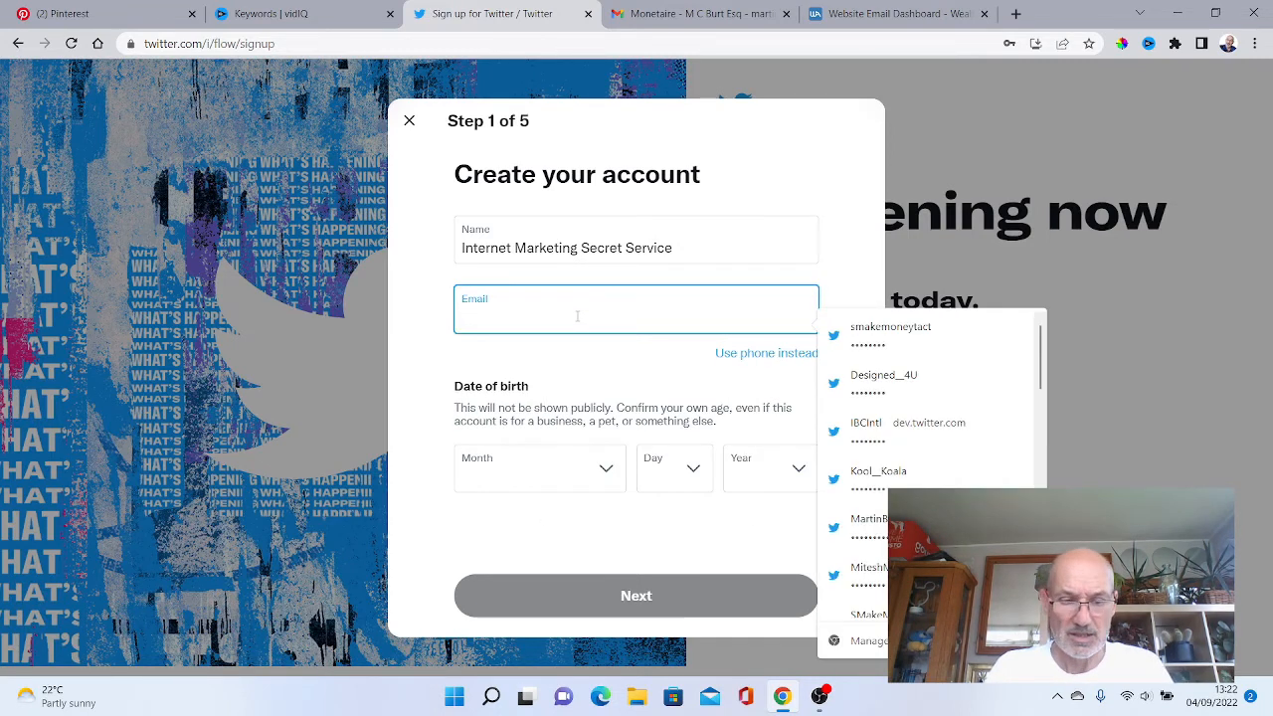
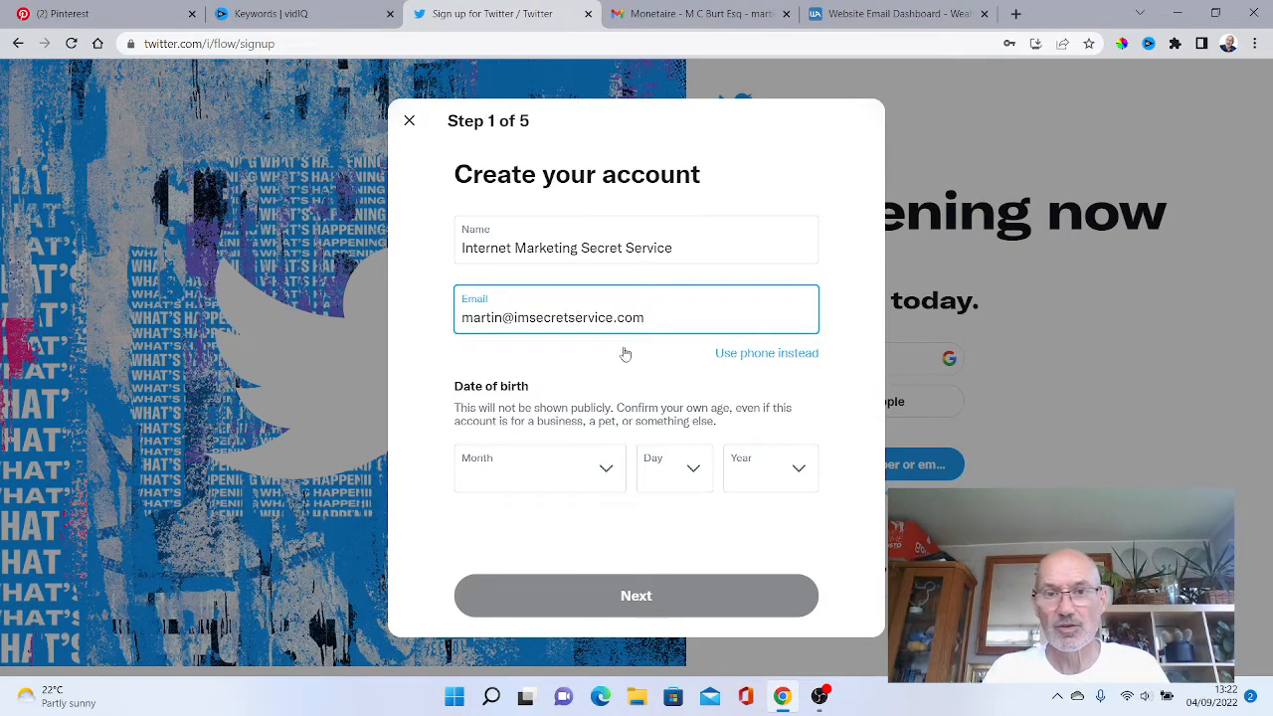
Fill in the date of birth with month, day and year, and continue to the experience settings
click(603, 475)
click(566, 455)
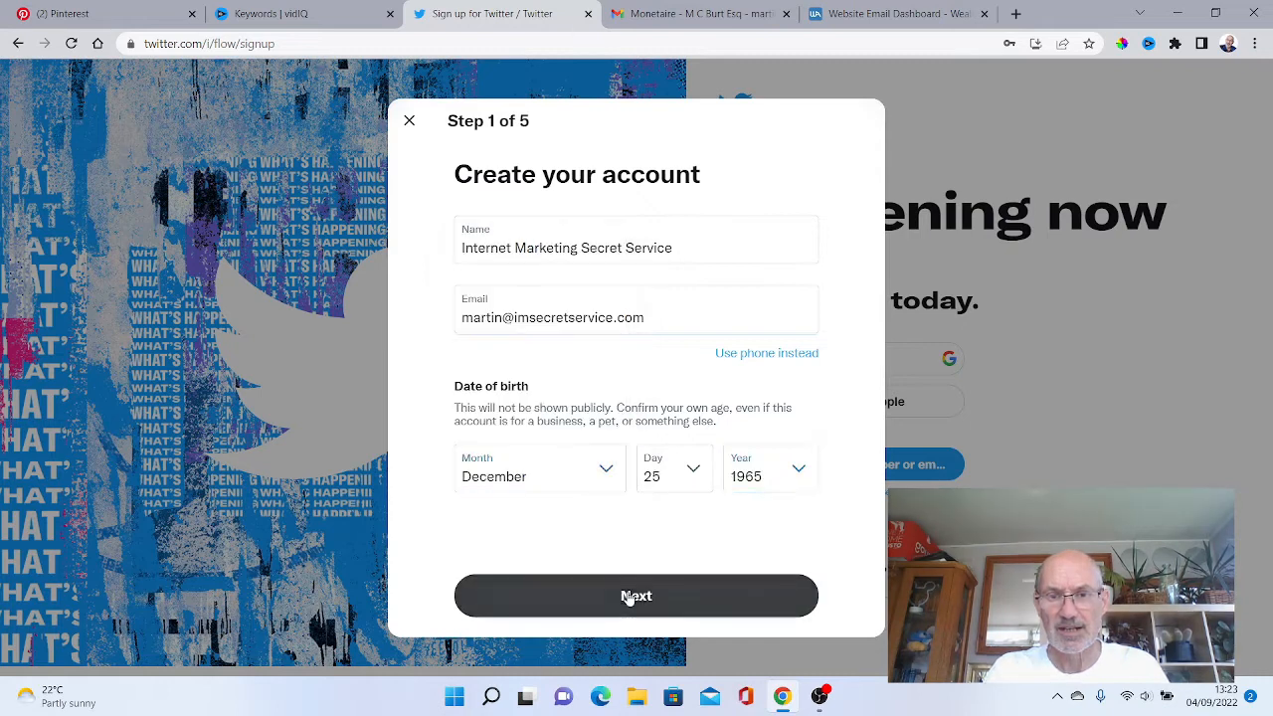
click(626, 596)
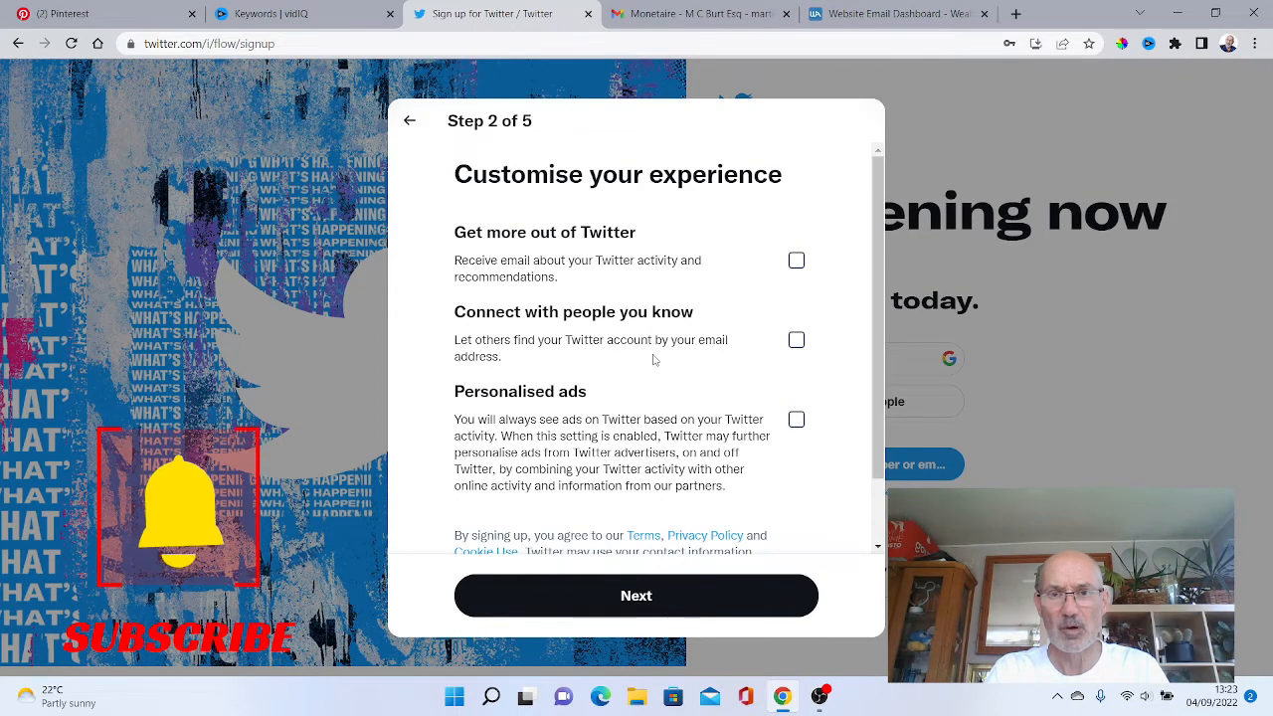
Let others find the account by its email address, accept the remaining experience settings and submit the sign-up
click(797, 341)
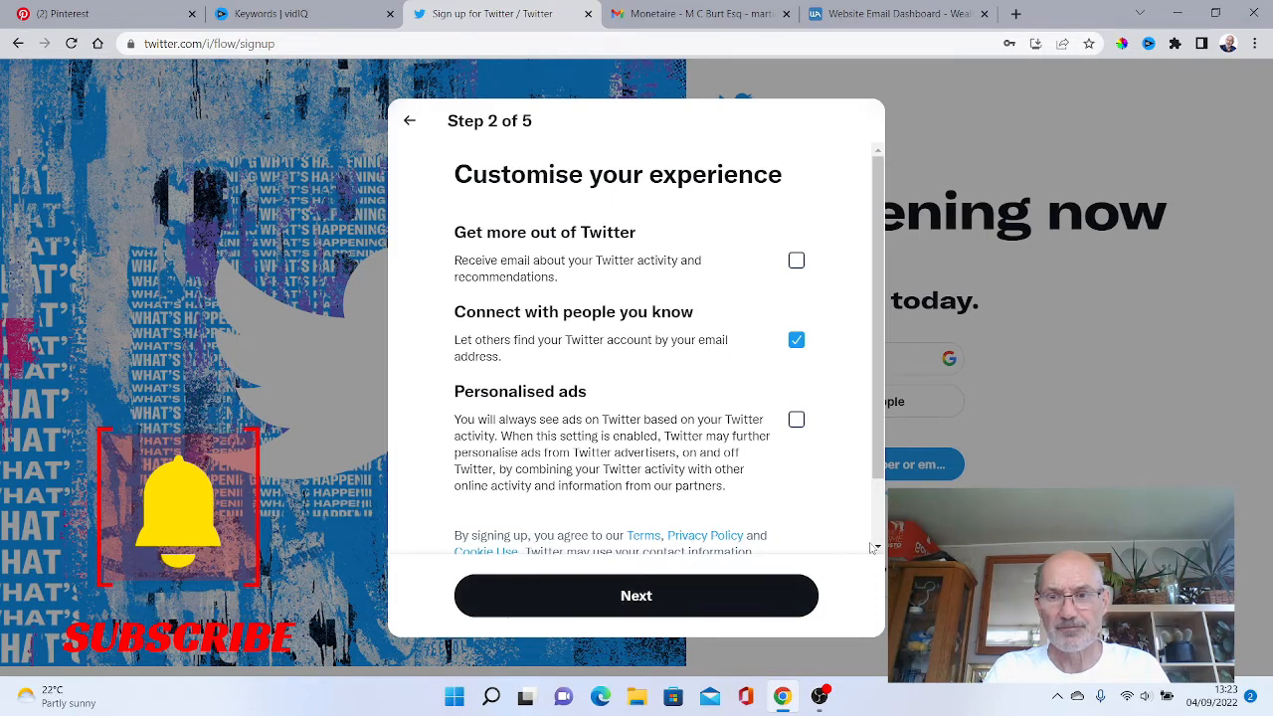
scroll(628, 600, down, 1)
click(628, 599)
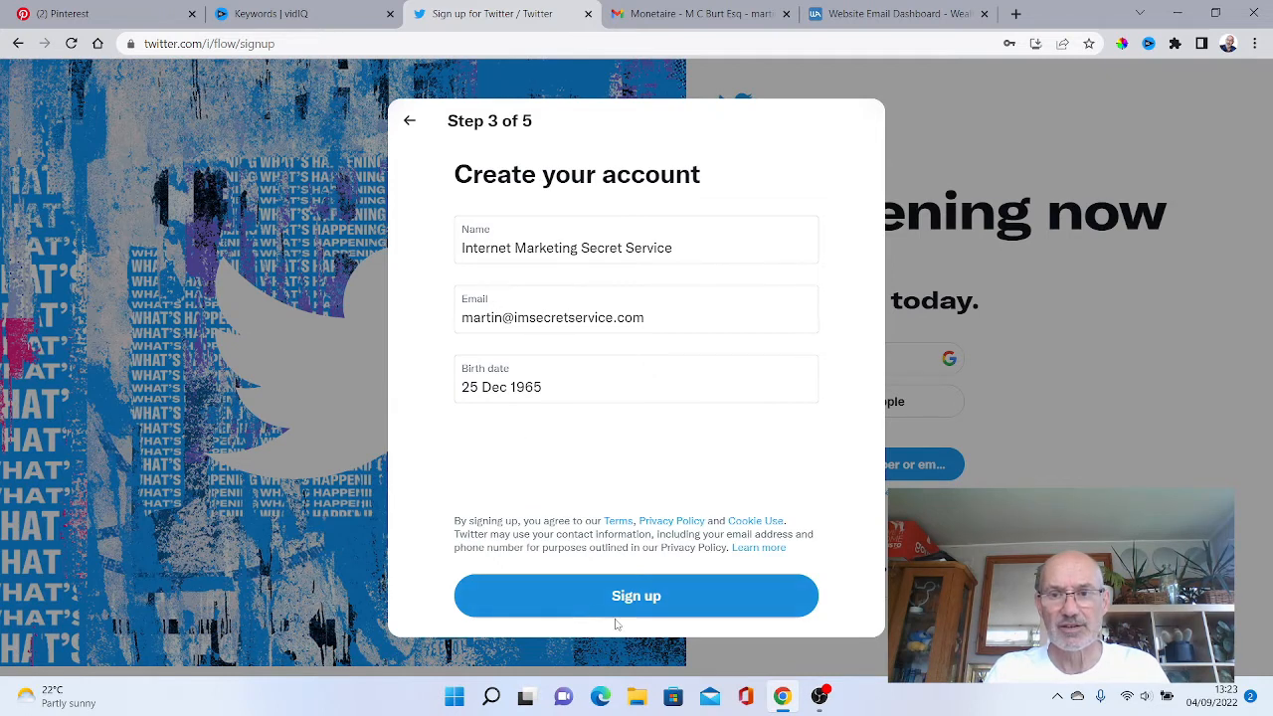
click(647, 599)
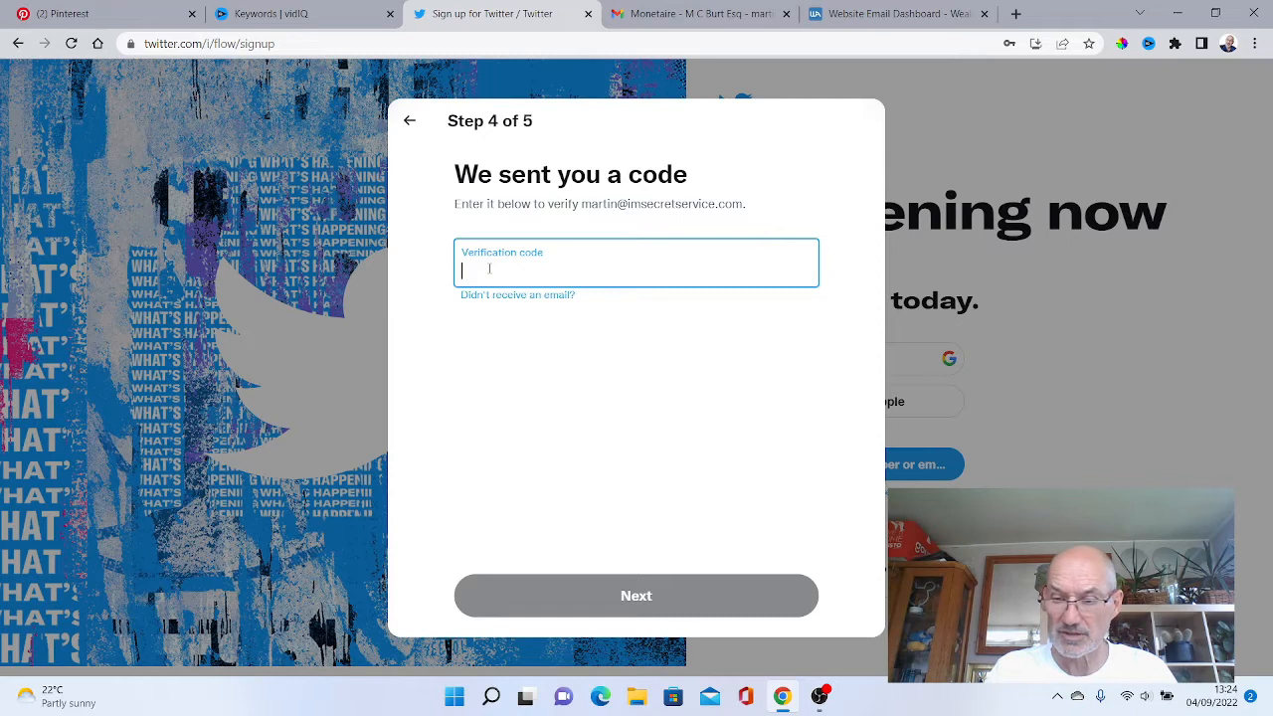
Enter the emailed verification code and continue
click(640, 597)
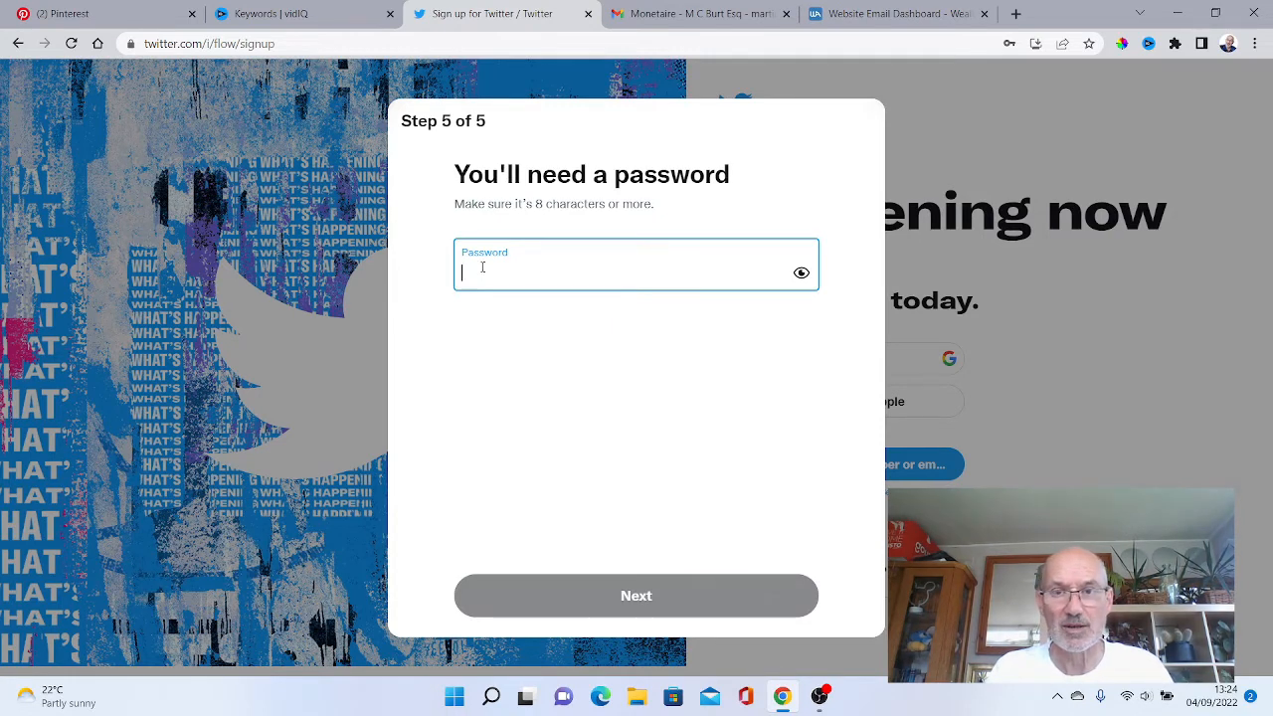
Enter the account password, continue, and dismiss the browser's offer to save it
key(ctrl+v)
click(646, 596)
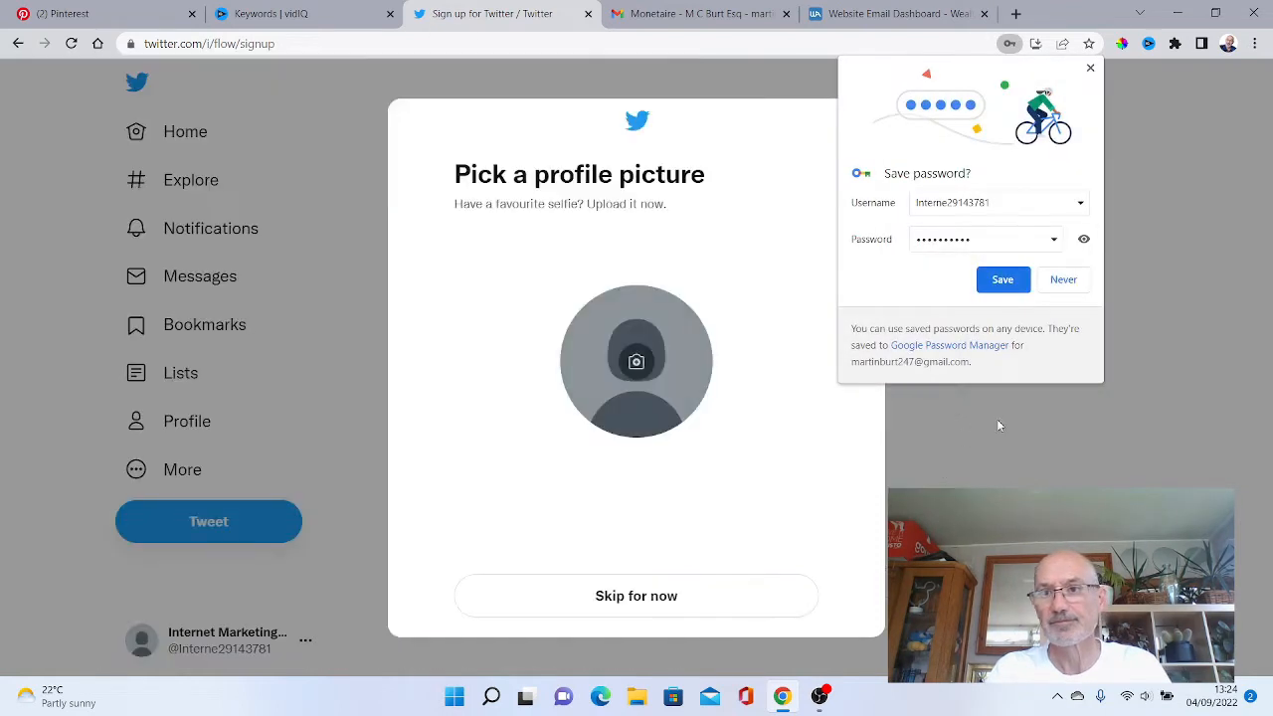
click(997, 418)
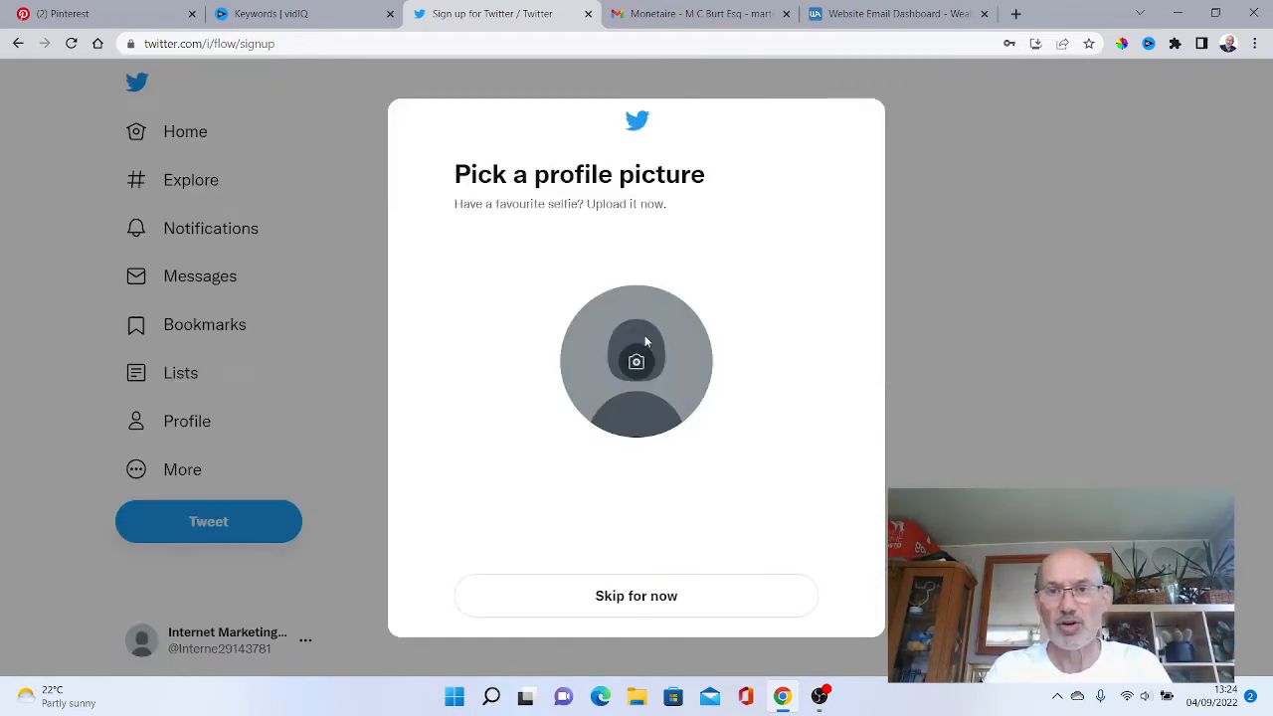
Upload the image IM (6) from the Downloads folder as the profile picture, apply it uncropped and continue
click(635, 362)
click(74, 228)
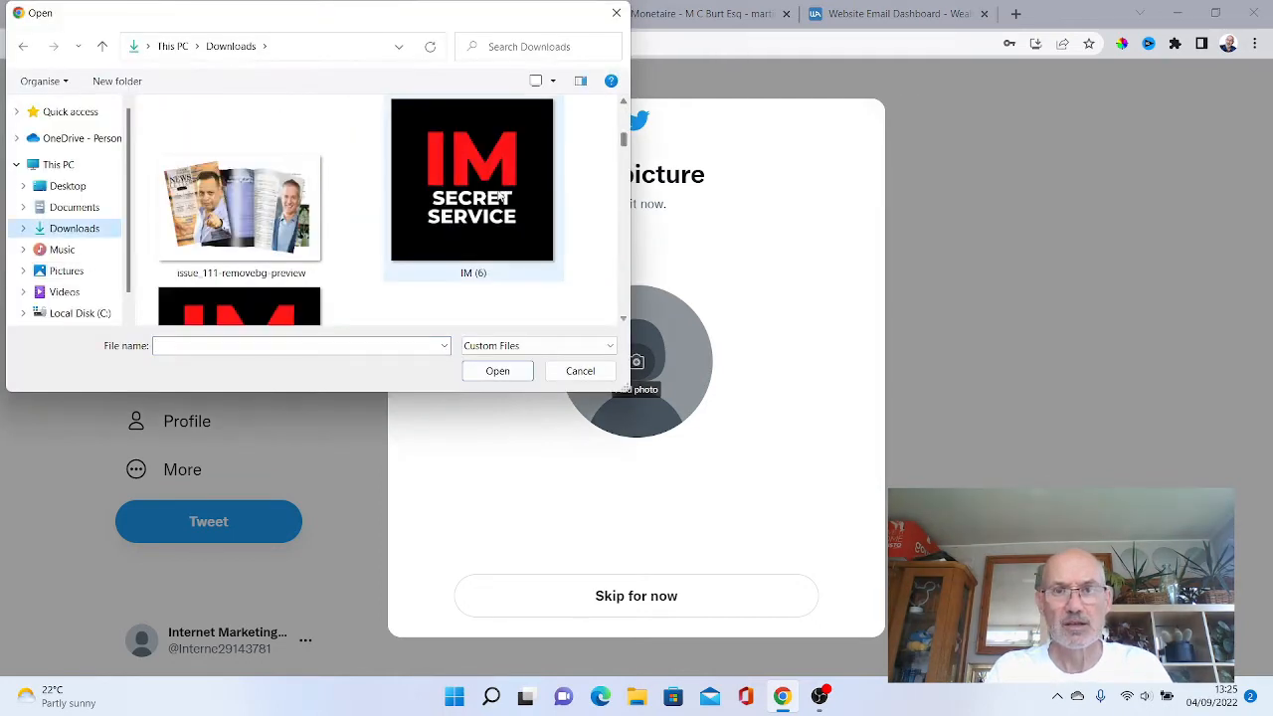
click(486, 151)
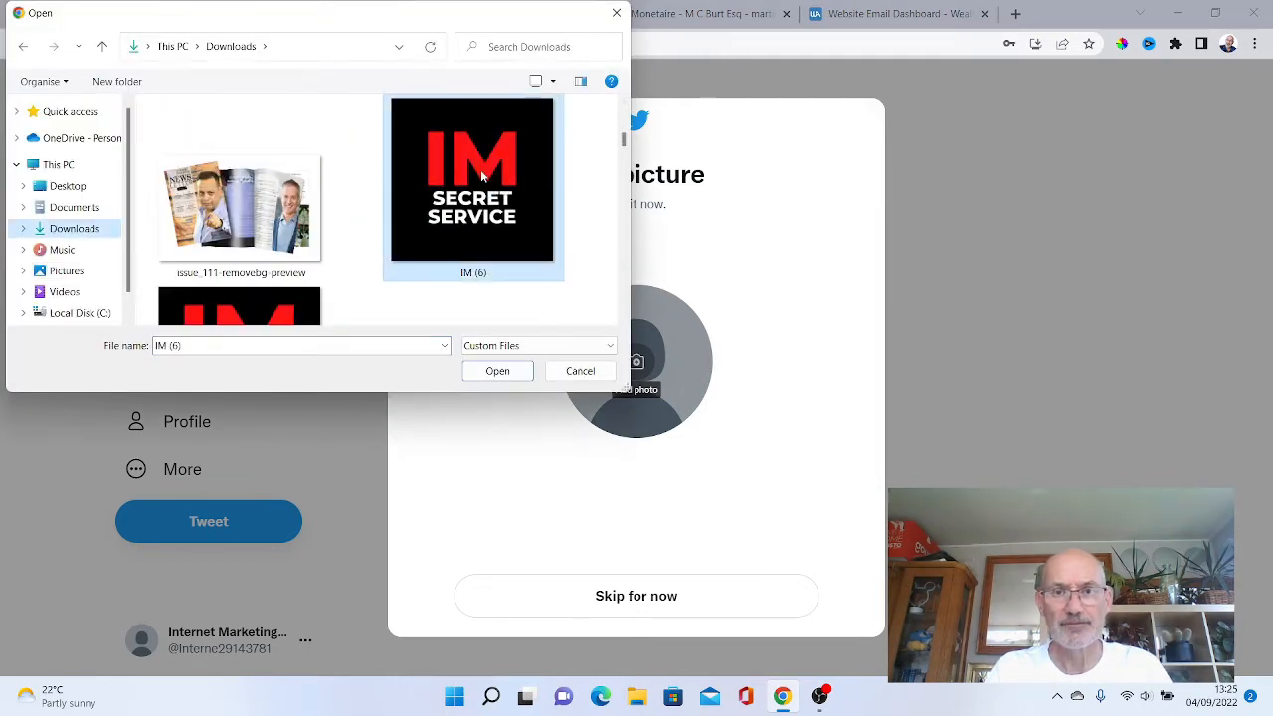
click(497, 370)
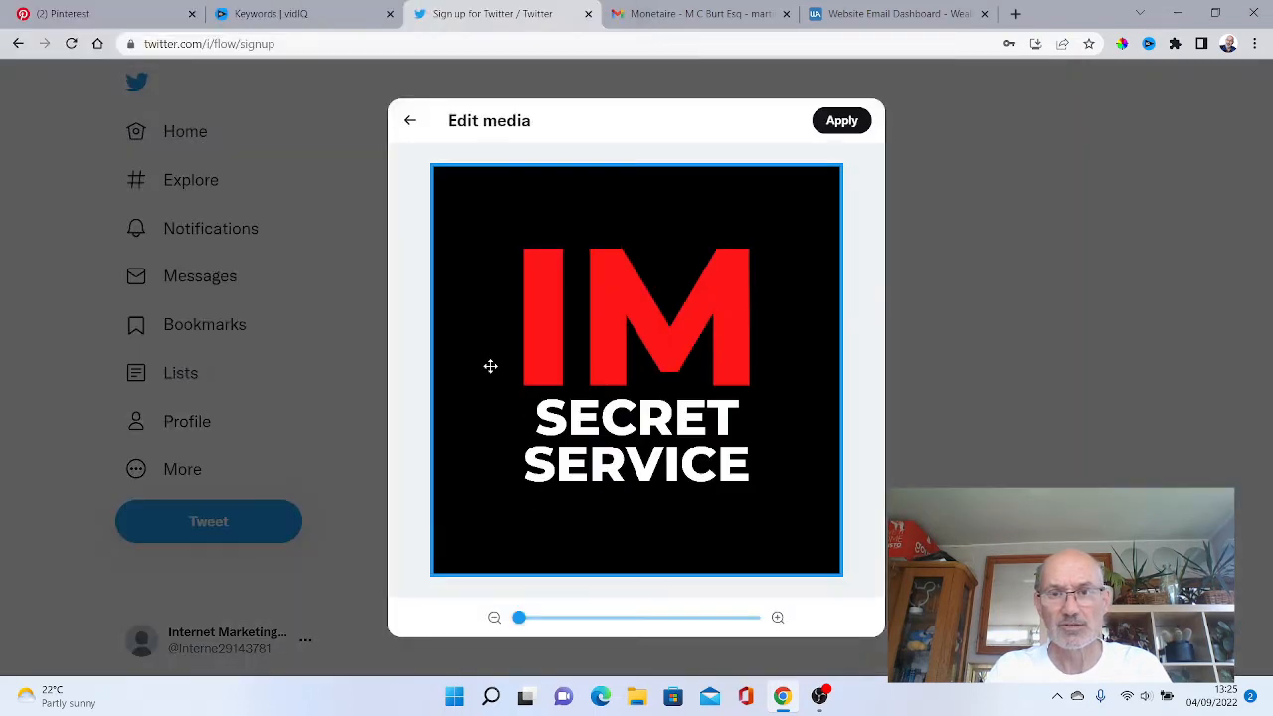
click(841, 123)
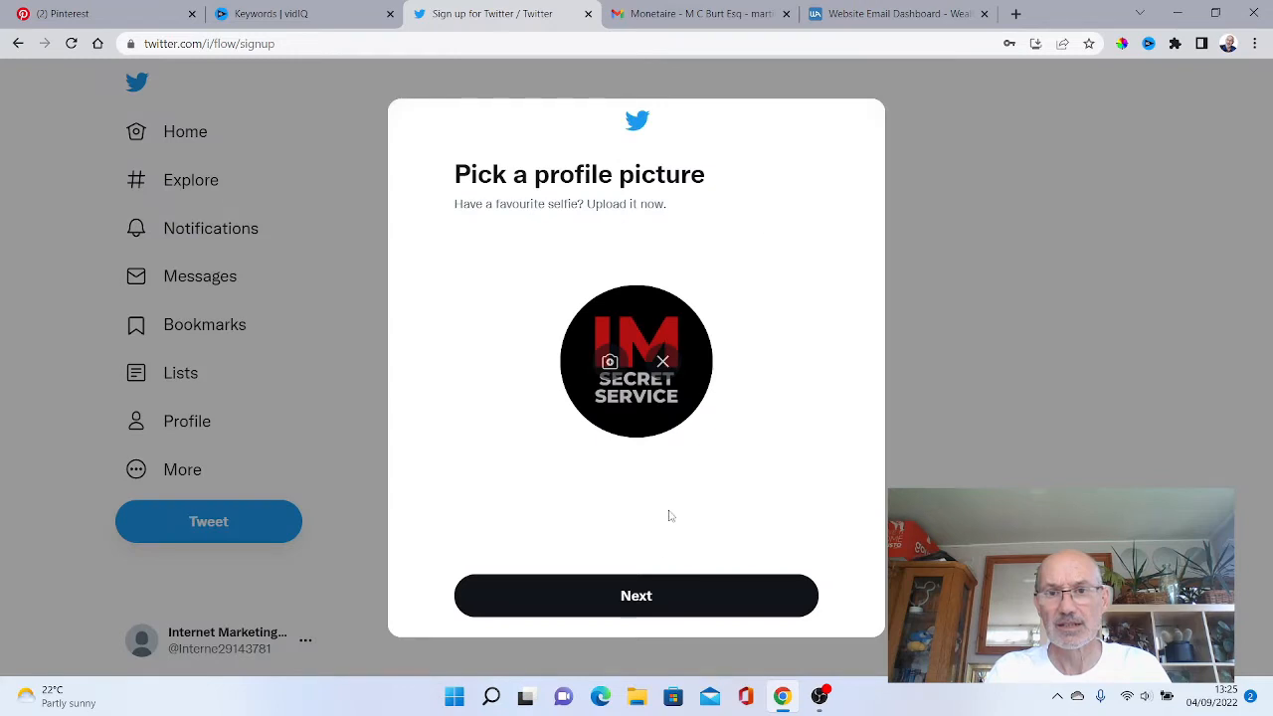
click(632, 596)
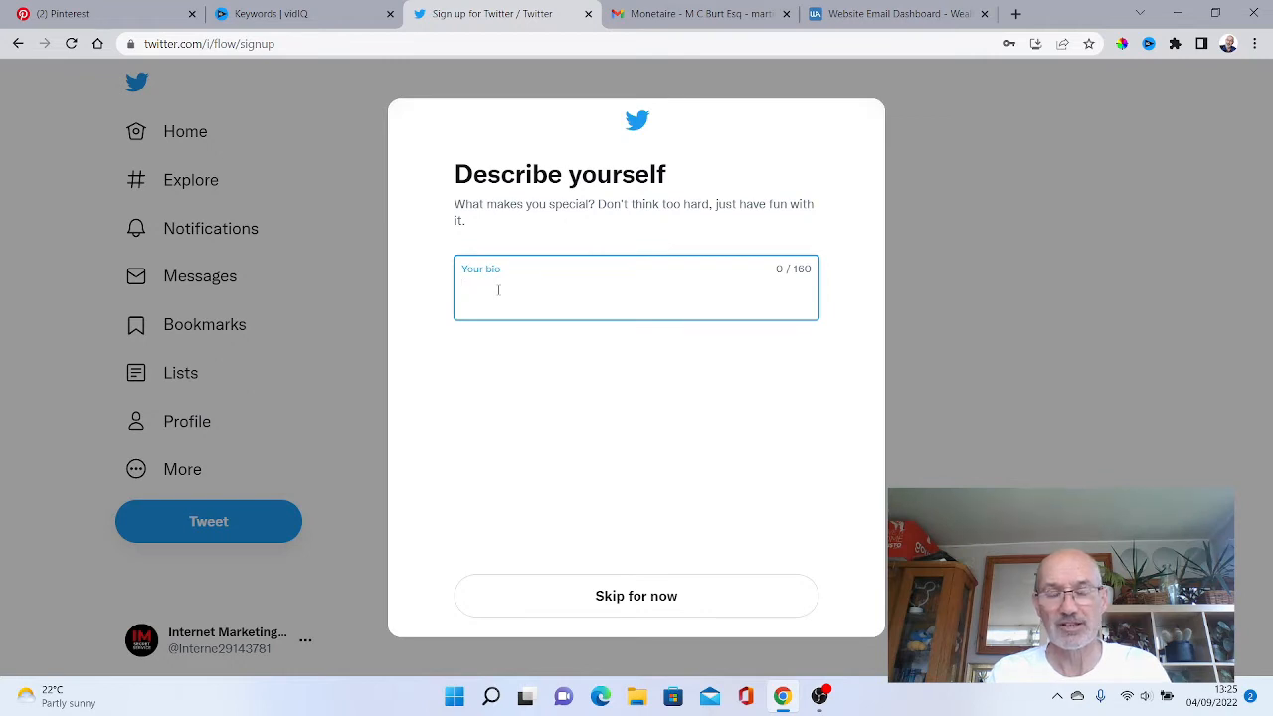
Enter the bio "IM Secret Service helps businesses with online marketing tips and tricks. We also provide a monthly Internet Marketing magazine... #onlinemarketingtips" and continue
key(ctrl+v)
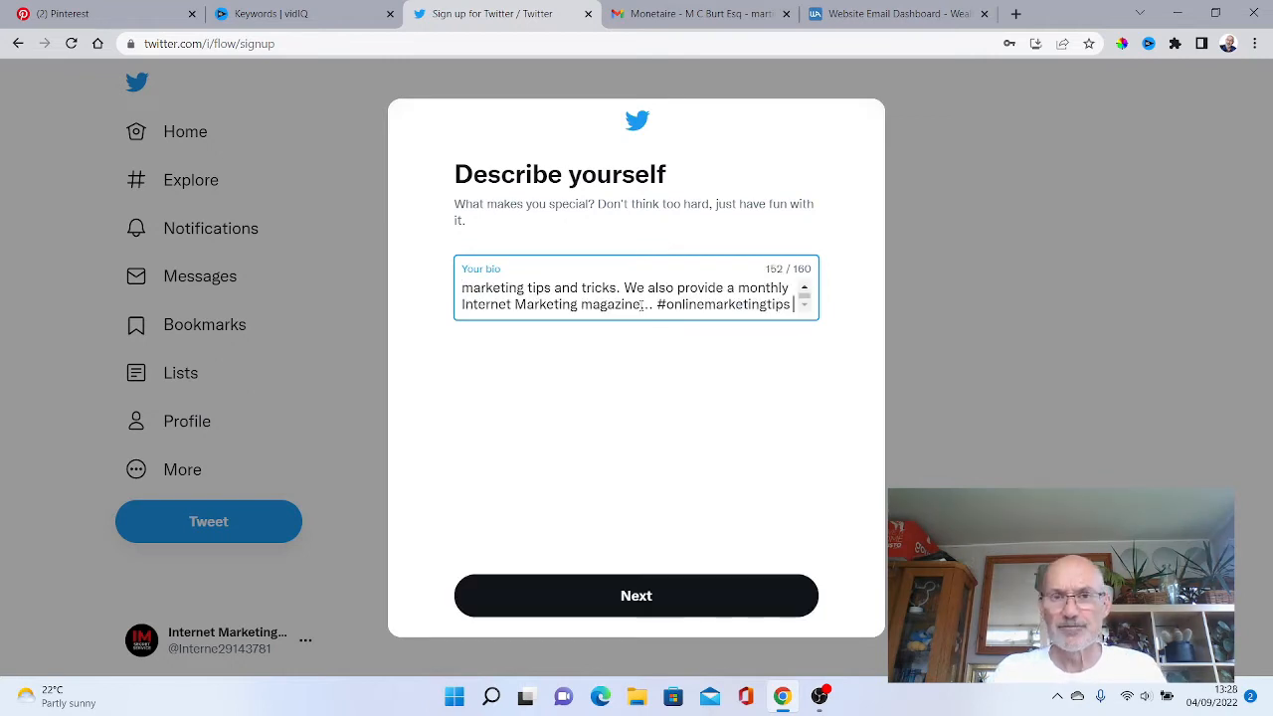
click(805, 289)
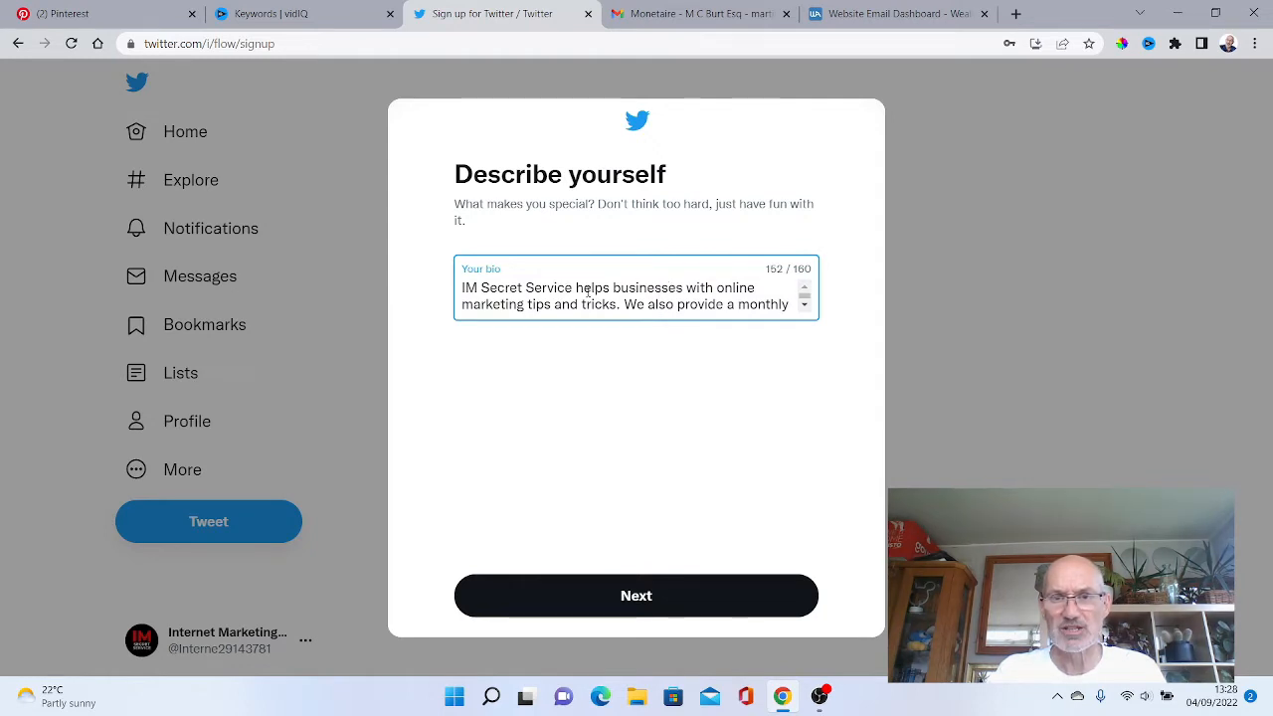
click(804, 305)
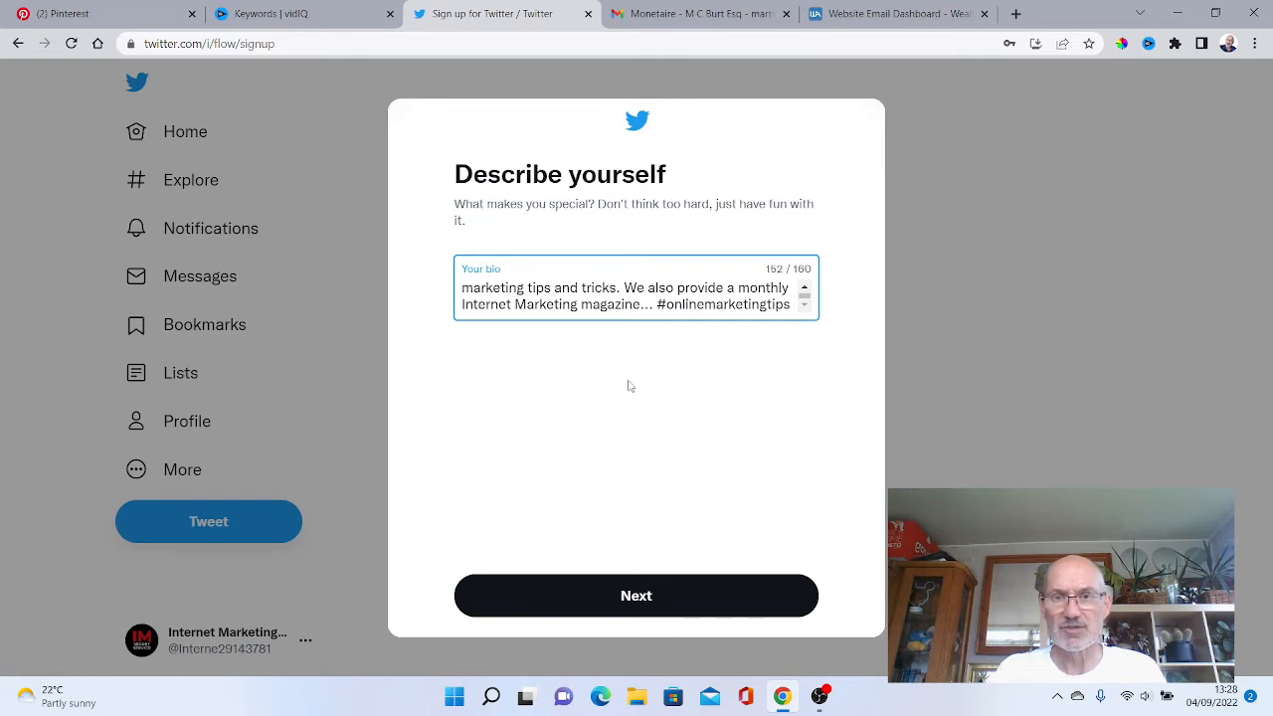
click(635, 598)
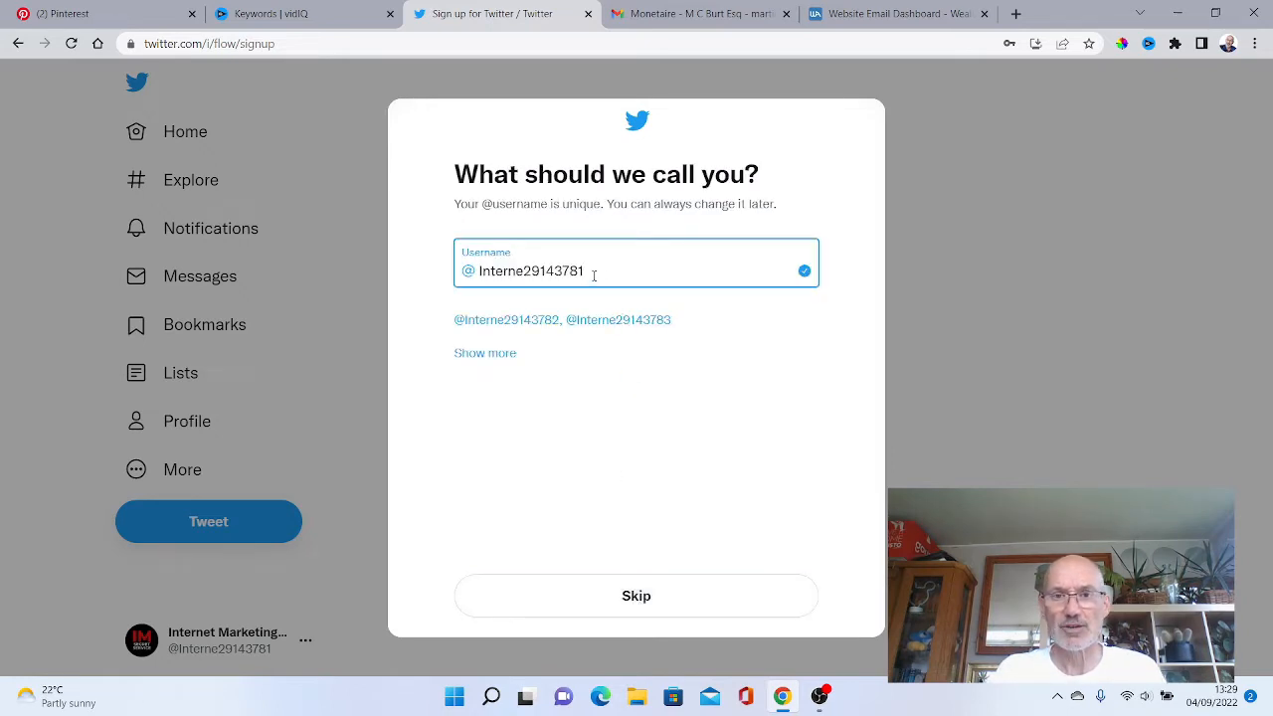
Replace the suggested username with IMSecretServ and skip turning on notifications
drag(586, 271, 484, 265)
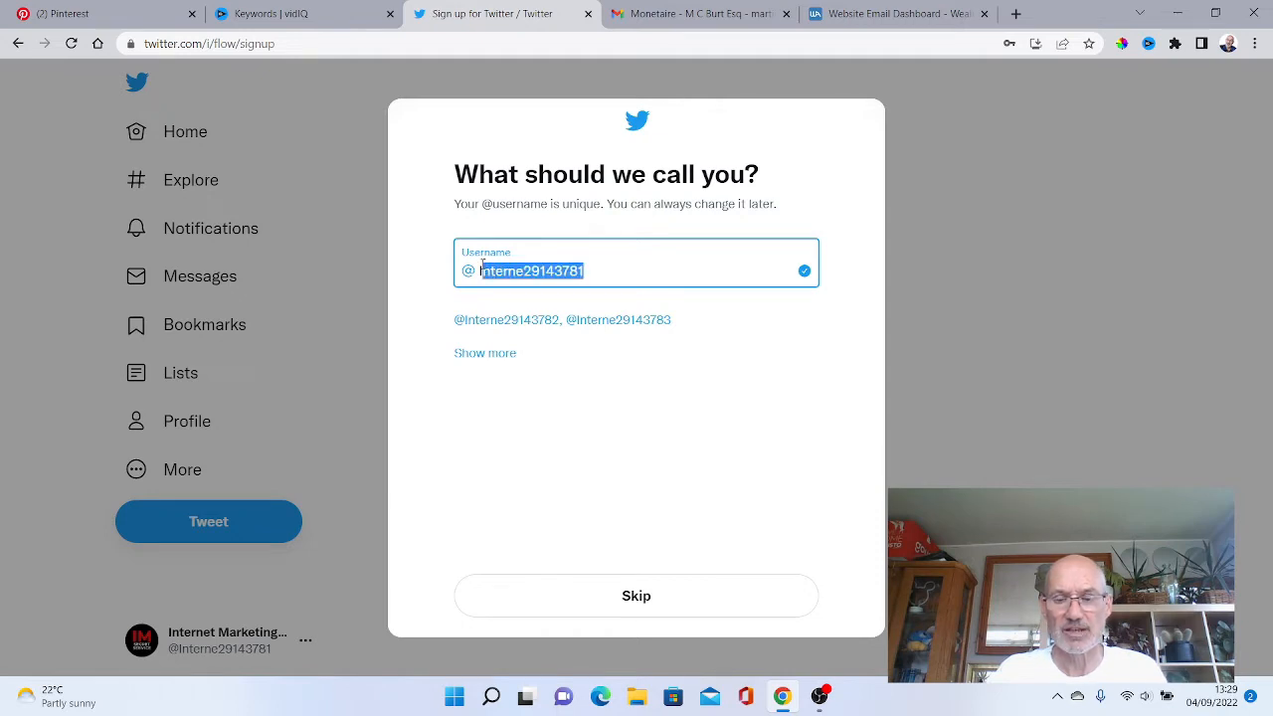
text(IM)
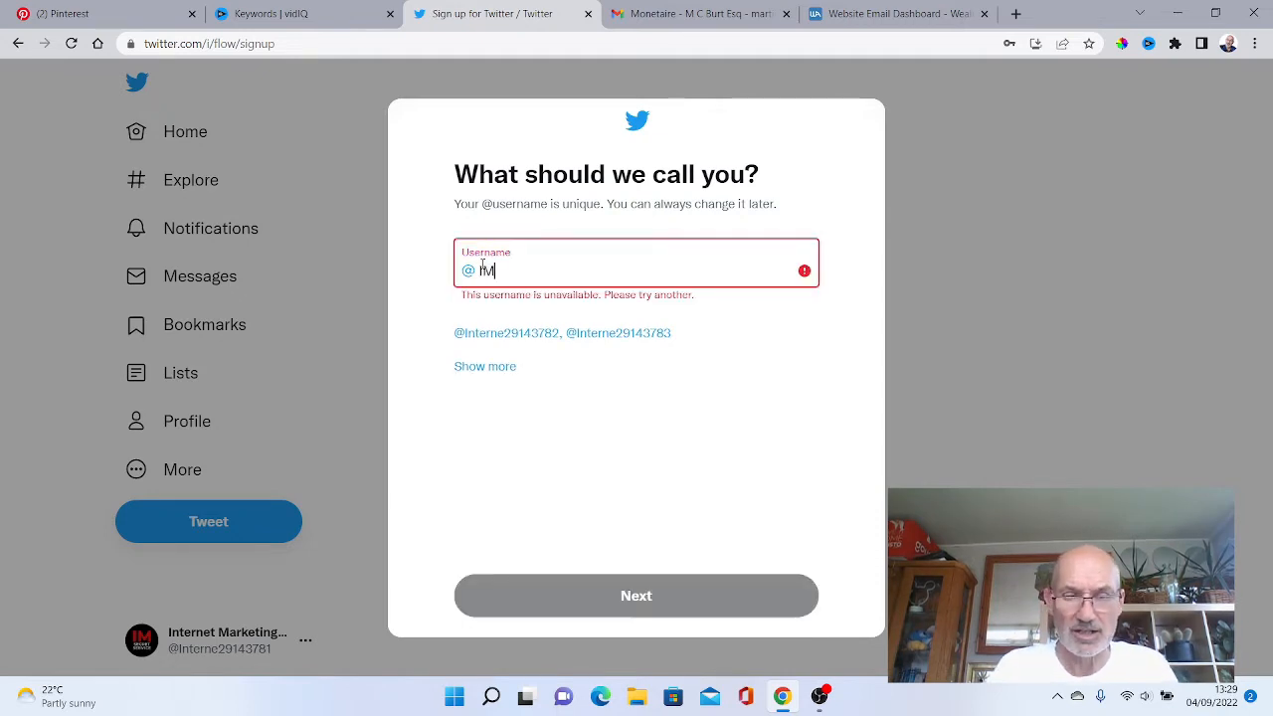
text(Secret)
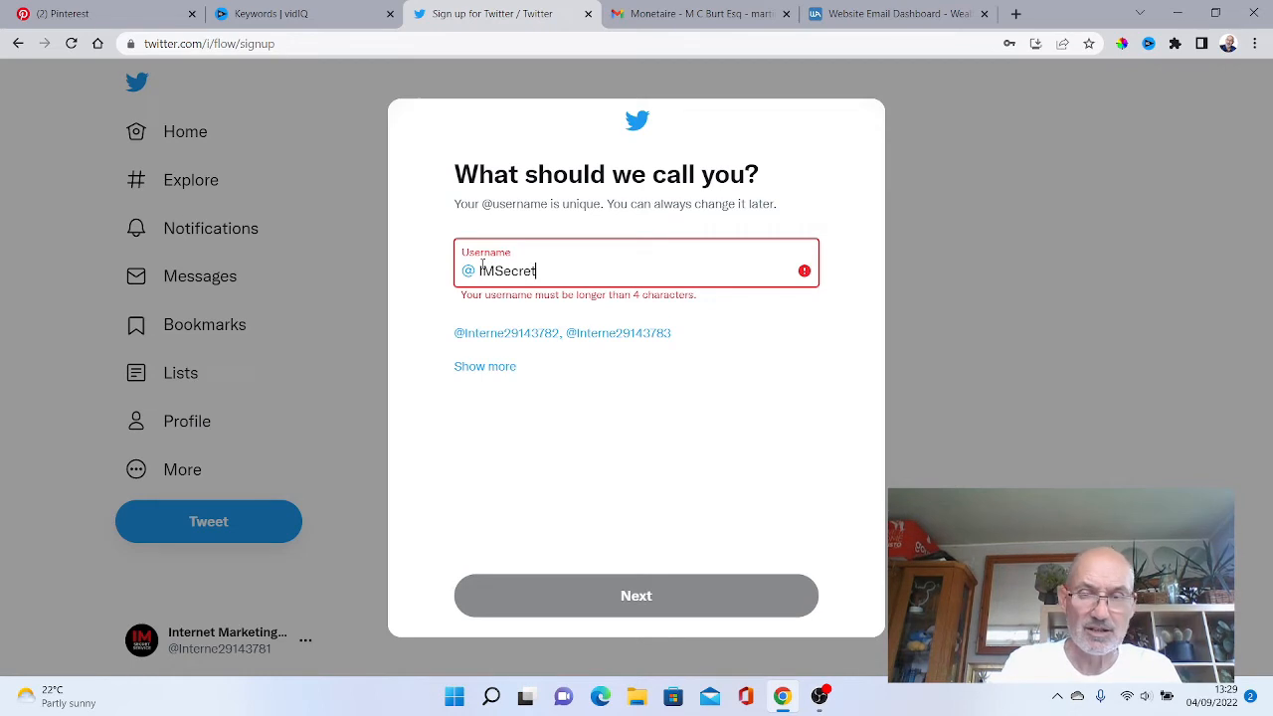
text(Serv)
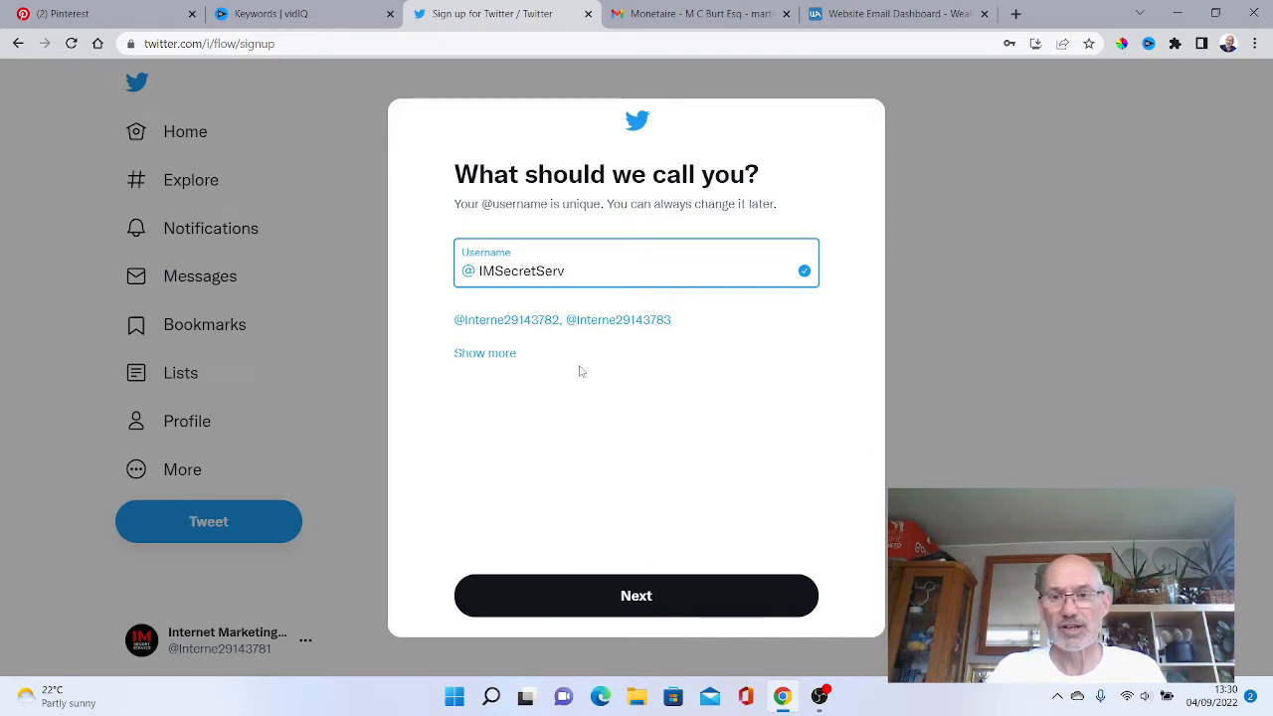
click(629, 598)
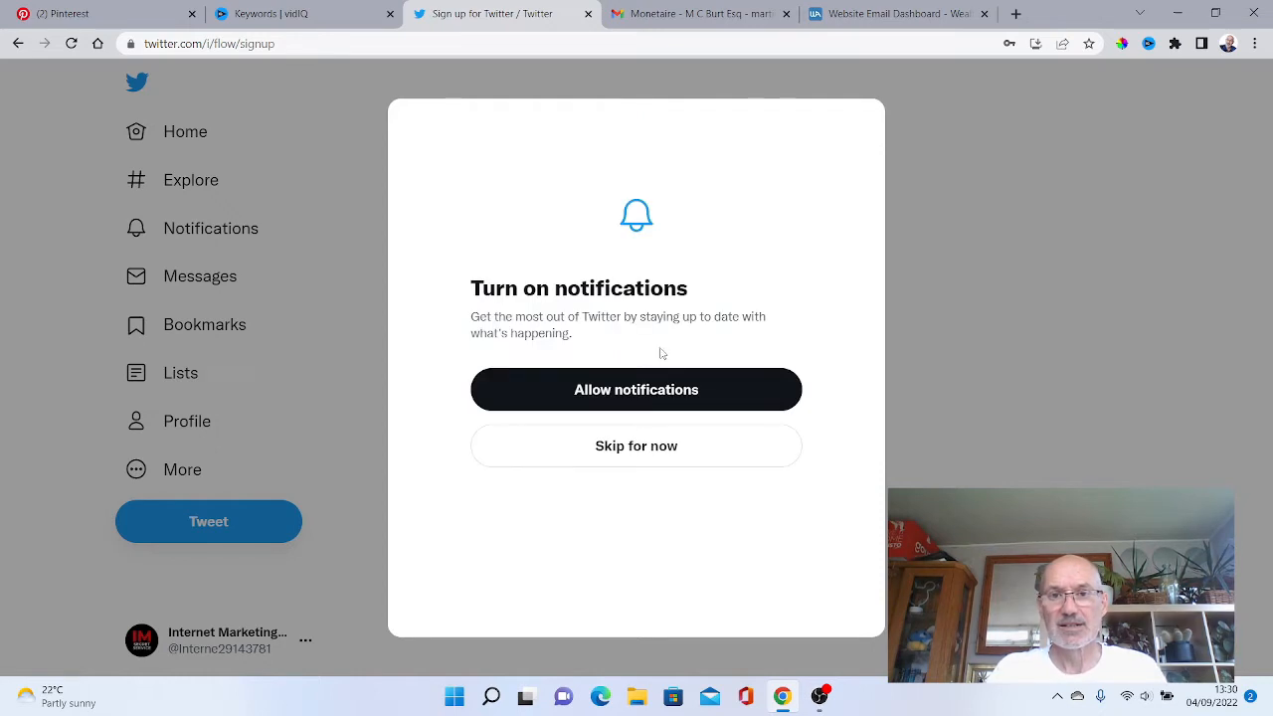
click(649, 454)
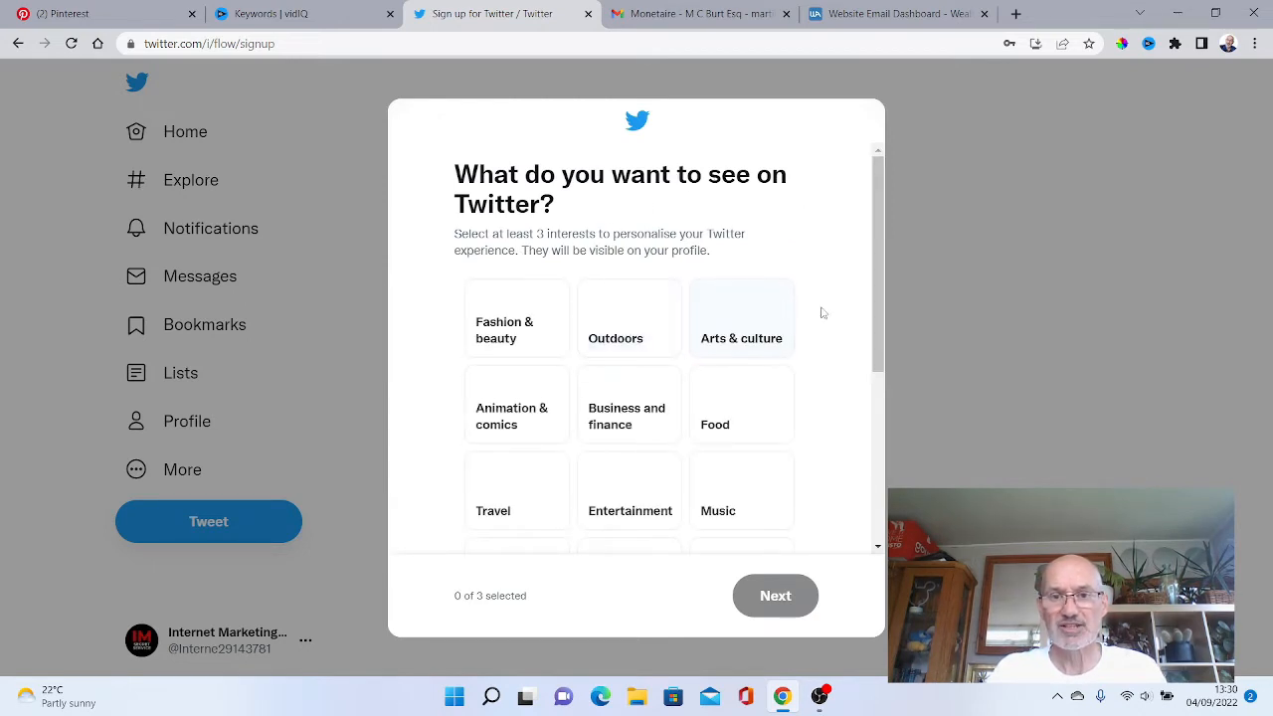
Choose Business and finance and Technology among the interest categories and continue to the detailed topics
click(623, 405)
scroll(885, 385, down, 1)
drag(886, 386, 886, 502)
click(733, 364)
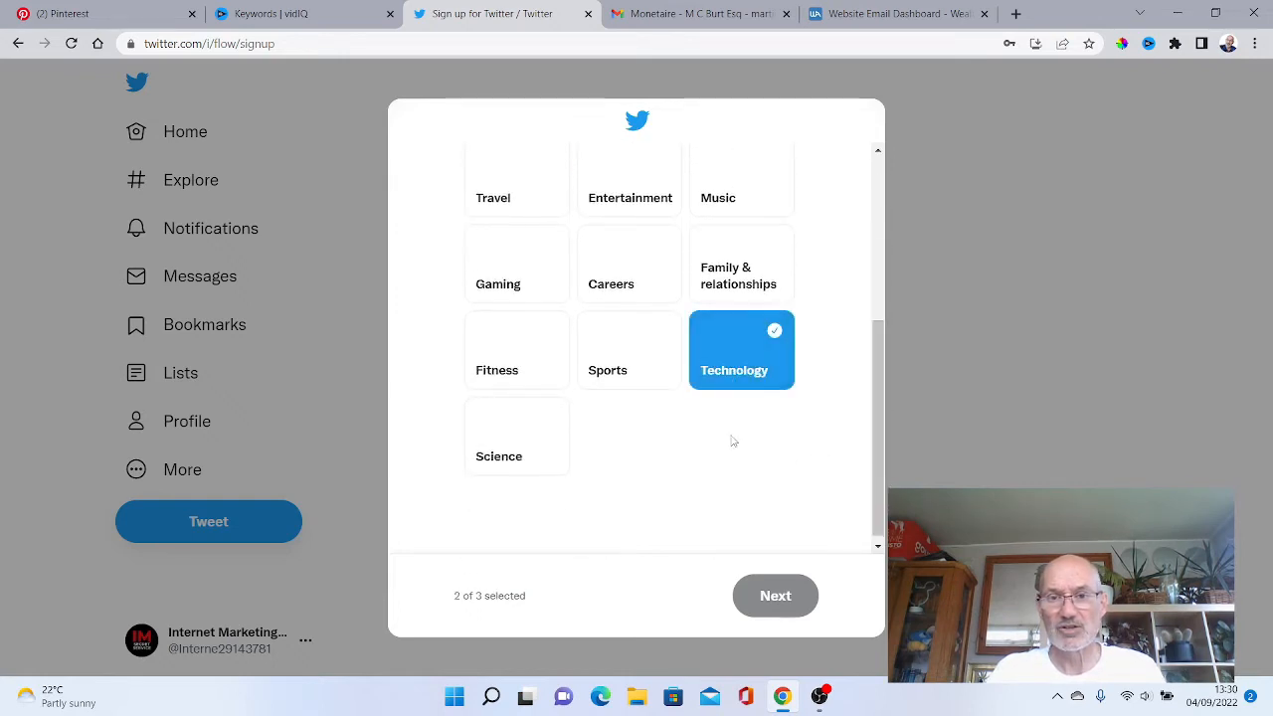
click(768, 600)
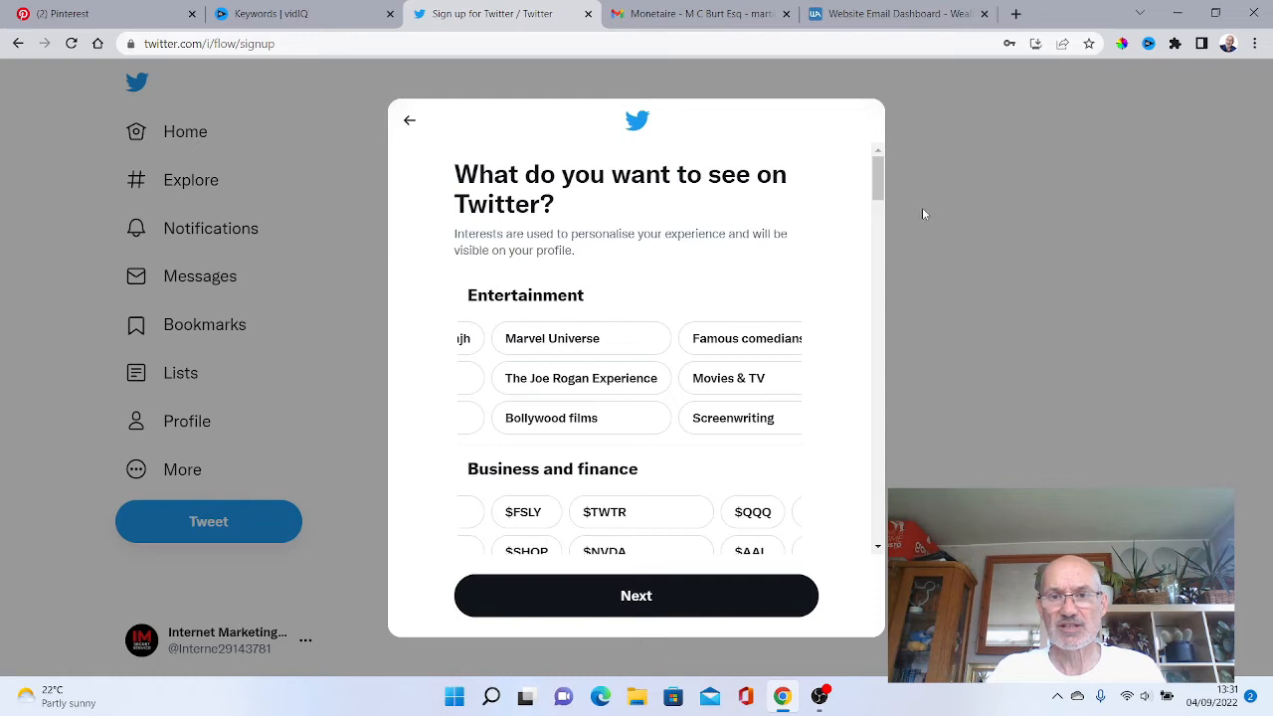
Select Instagram, Twitter, Google and Facebook among the Technology topics of interest
scroll(878, 211, down, 3)
drag(878, 214, 878, 217)
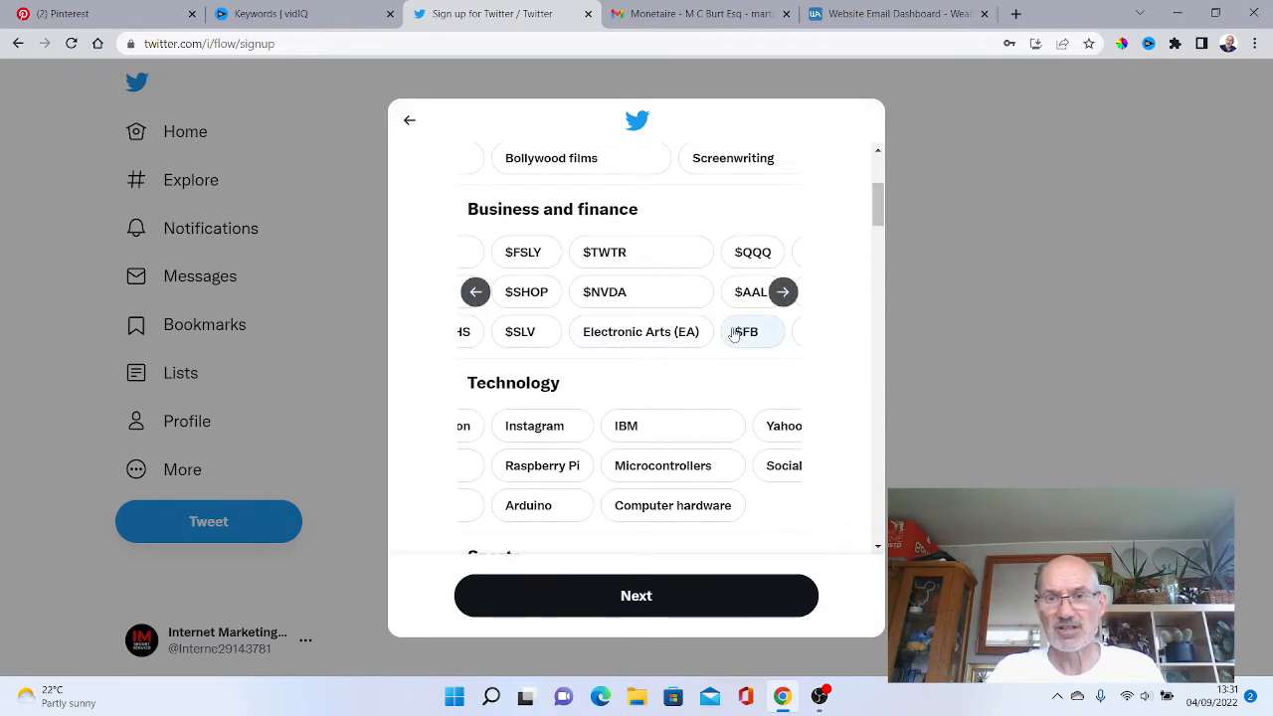
click(782, 297)
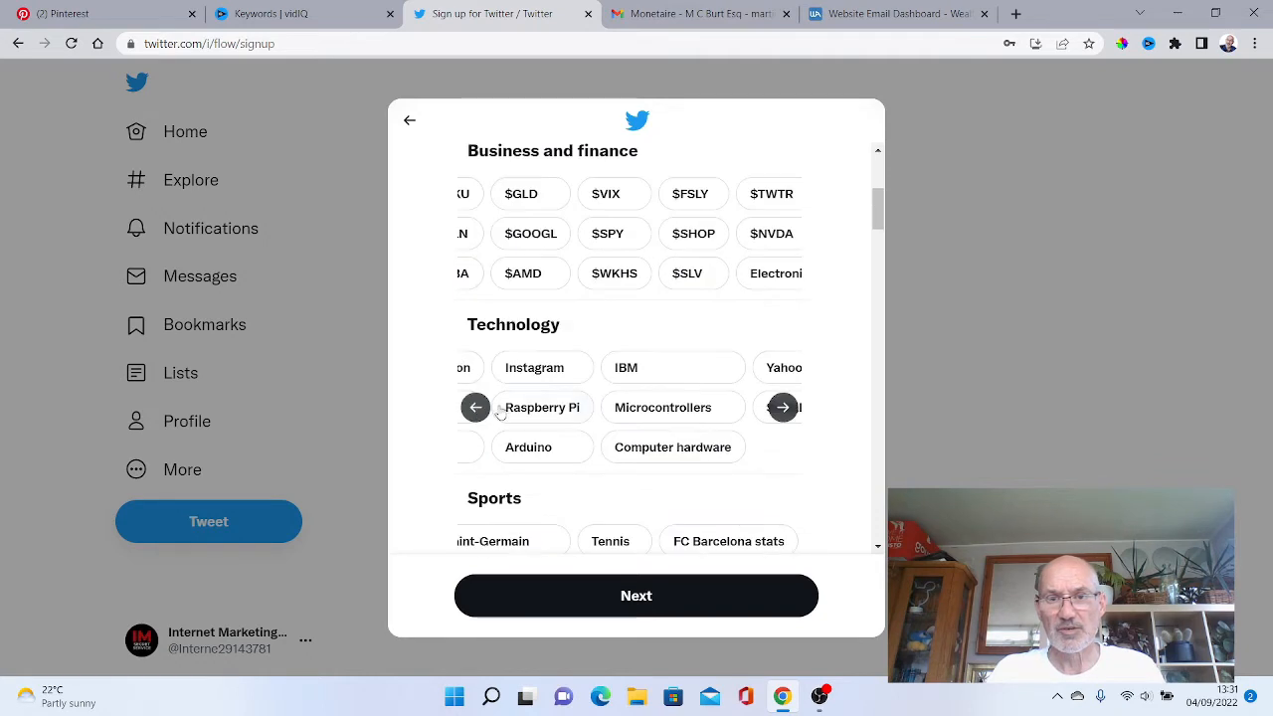
click(537, 367)
click(475, 407)
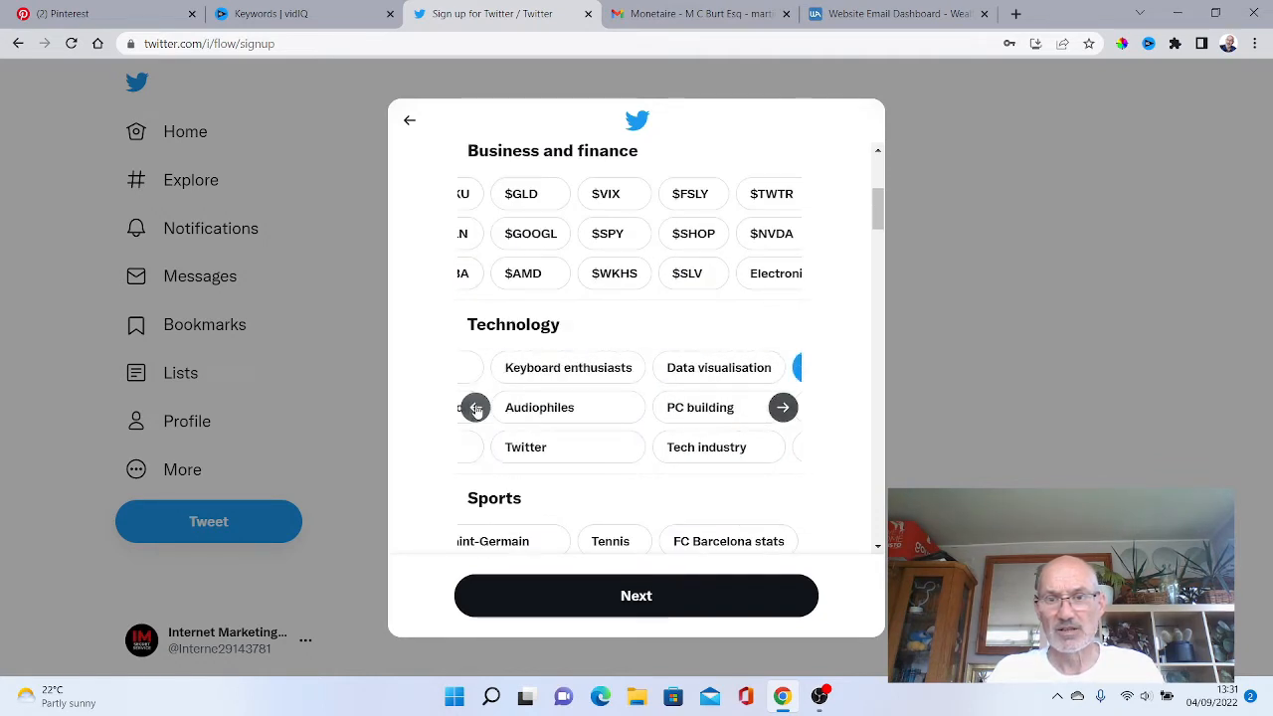
click(527, 447)
click(476, 408)
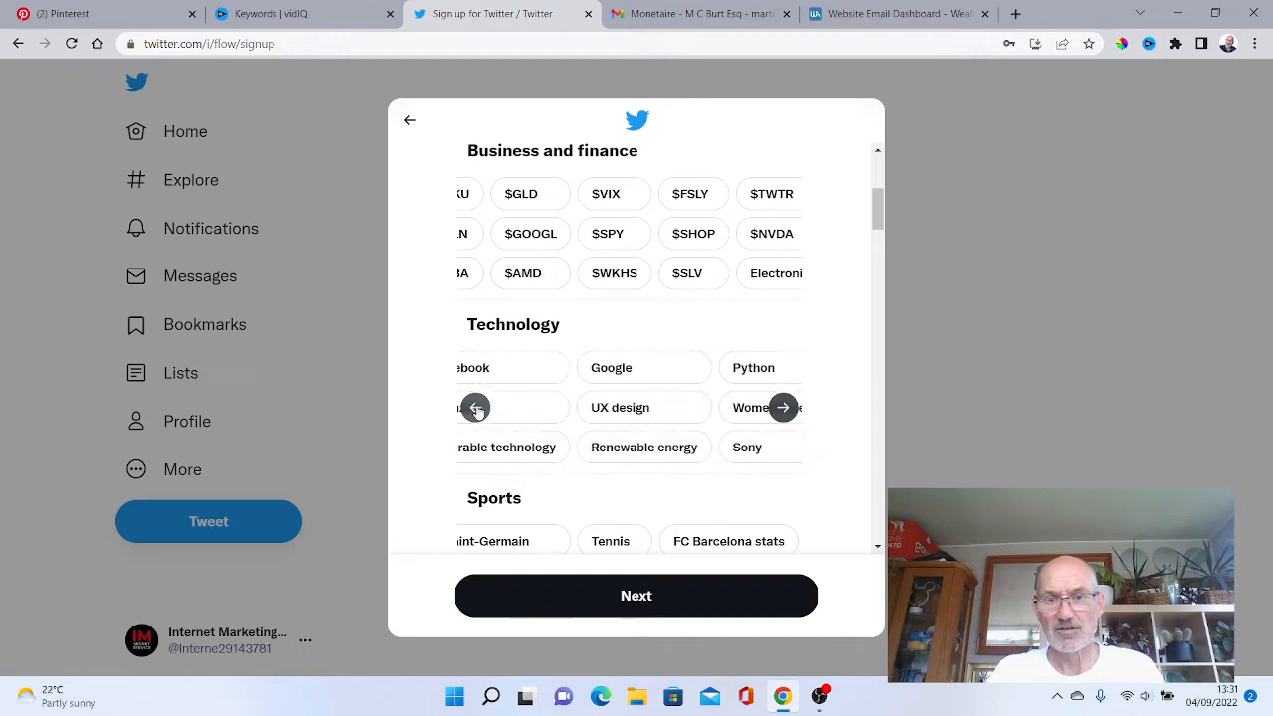
click(594, 370)
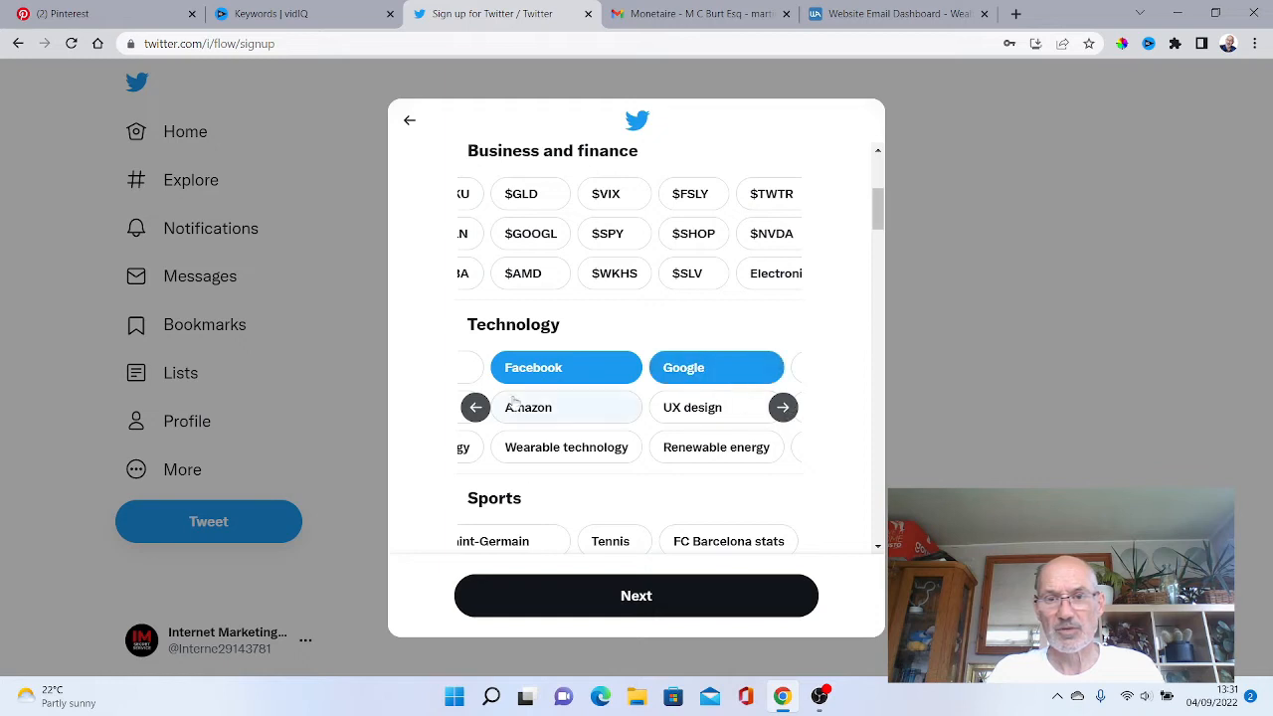
Add Artificial intelligence to the selected Technology topics and continue to the account suggestions
click(475, 408)
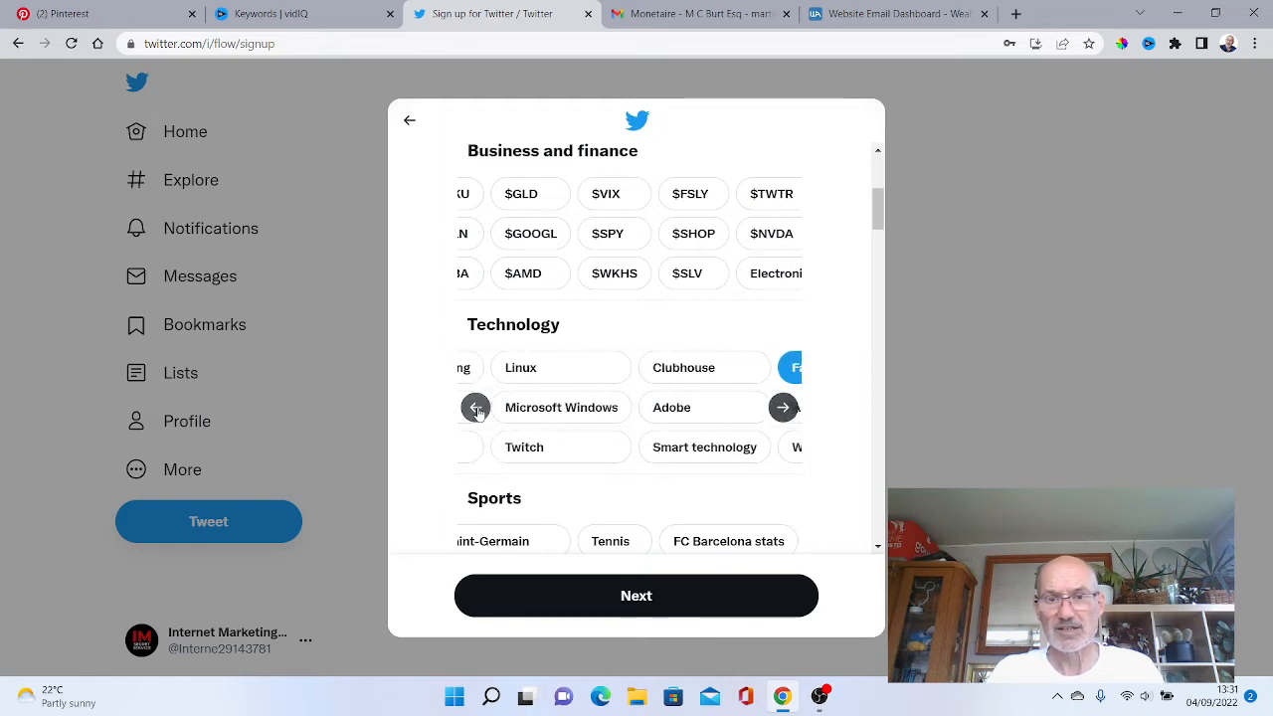
click(475, 408)
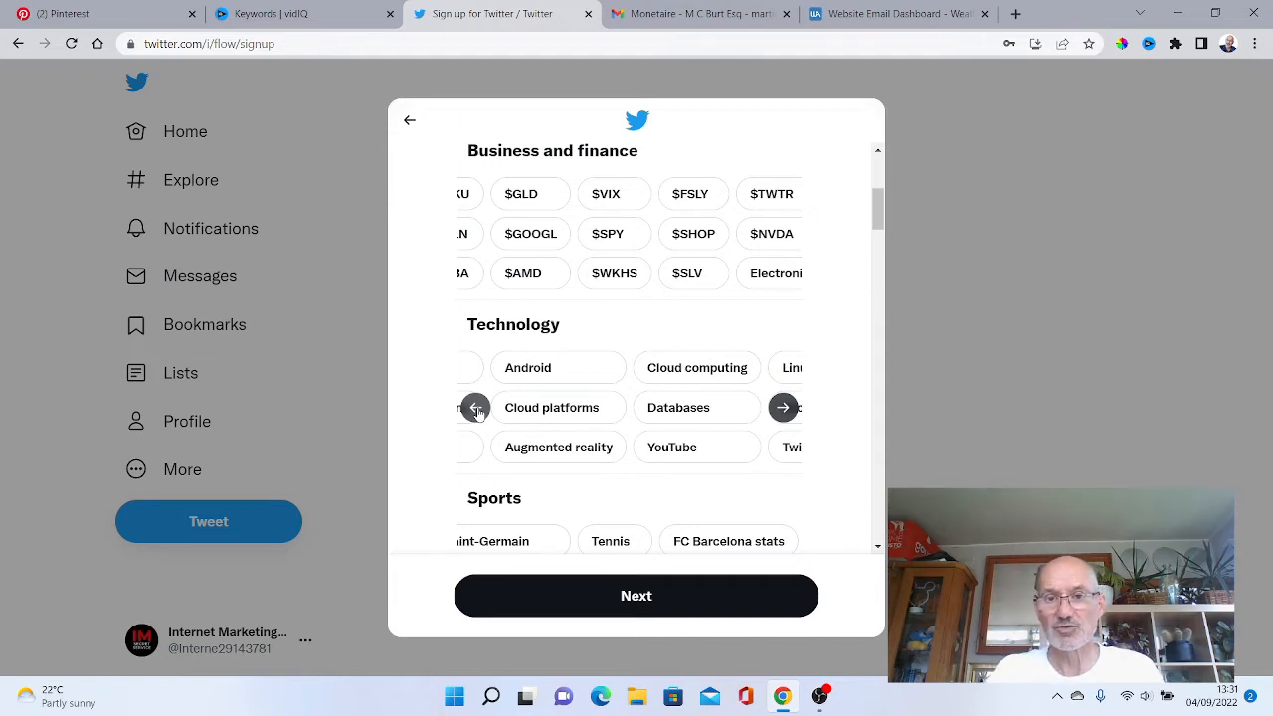
click(476, 409)
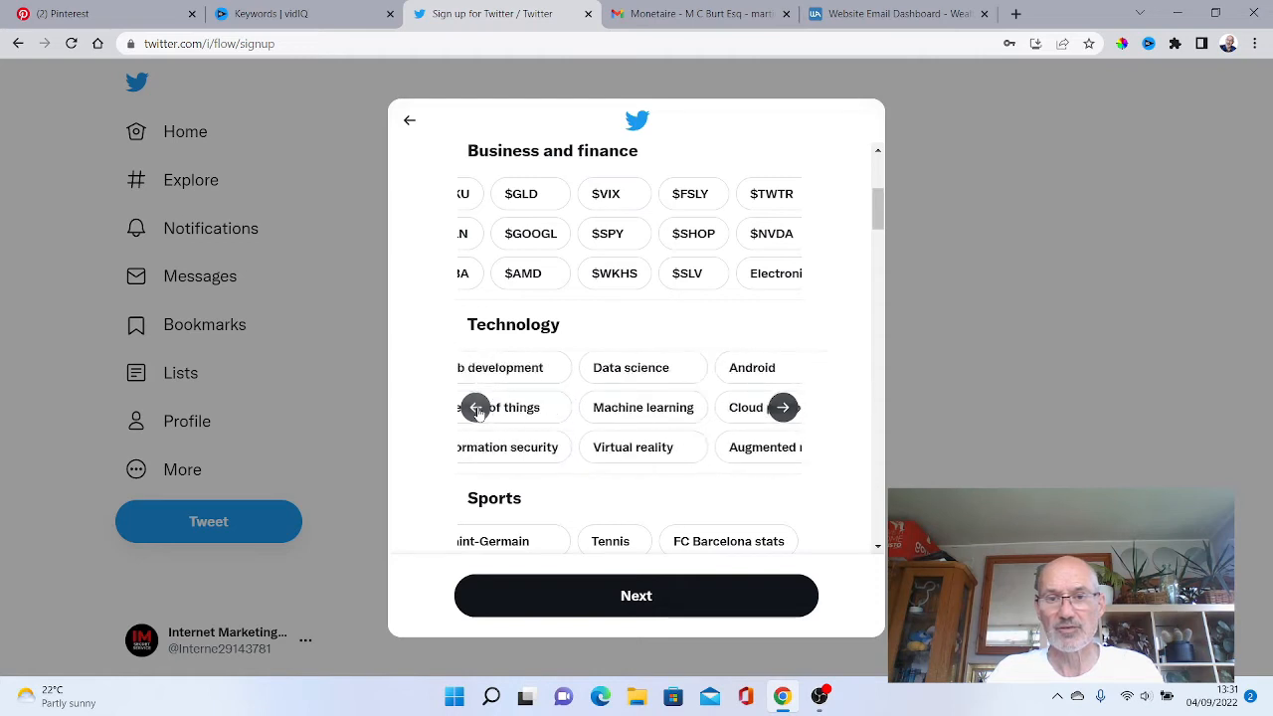
click(477, 408)
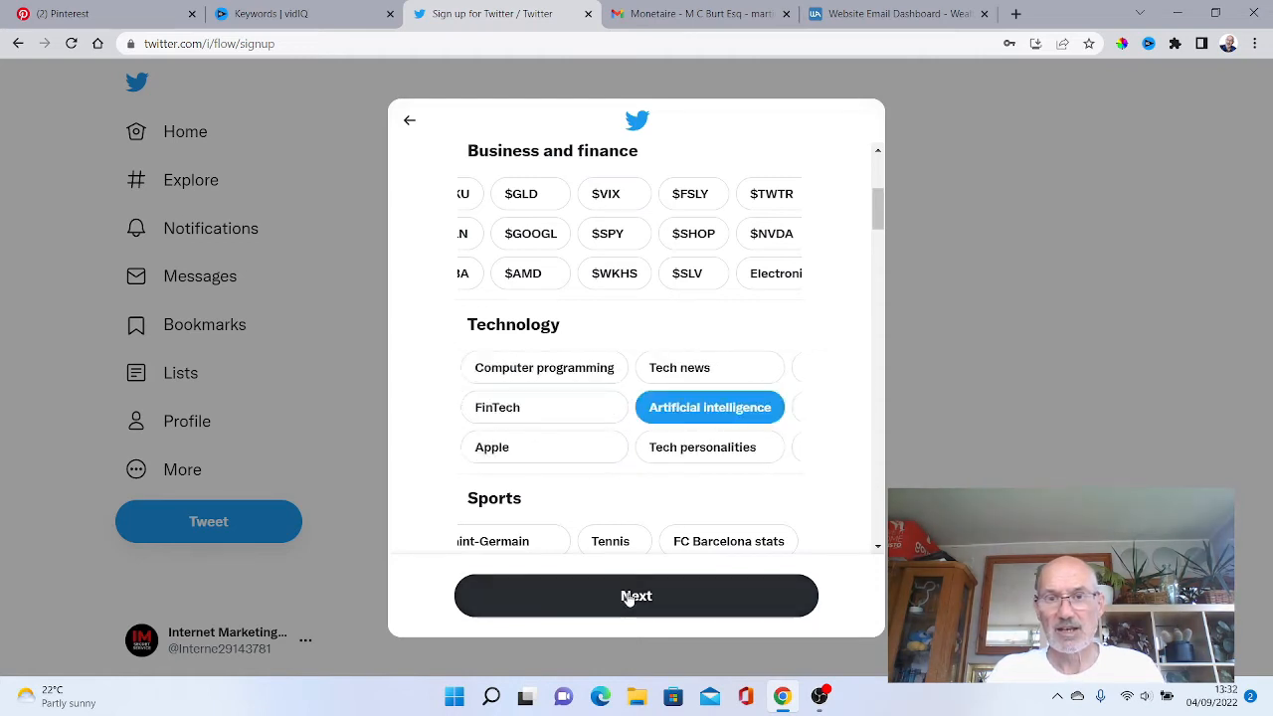
click(630, 597)
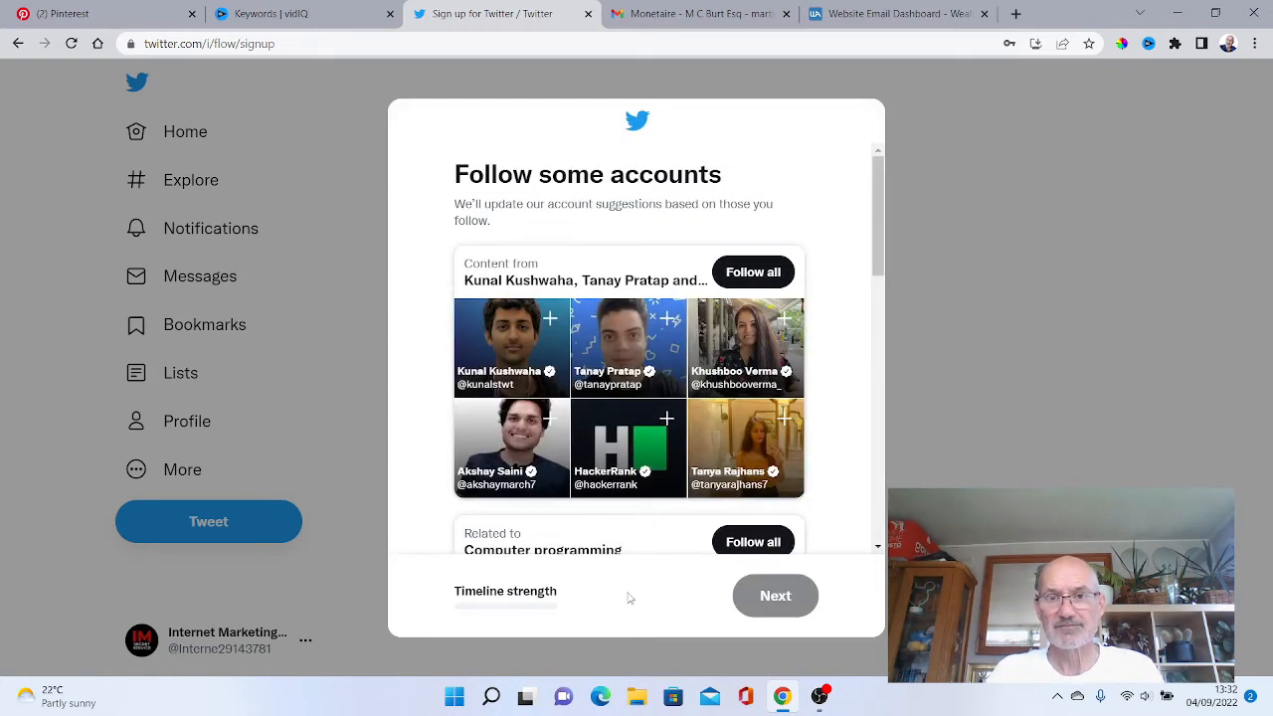
Follow all suggested accounts related to Web development, Marketing, plus Twitter Marketing and Instagram Comms, and finish the sign-up
drag(879, 231, 738, 575)
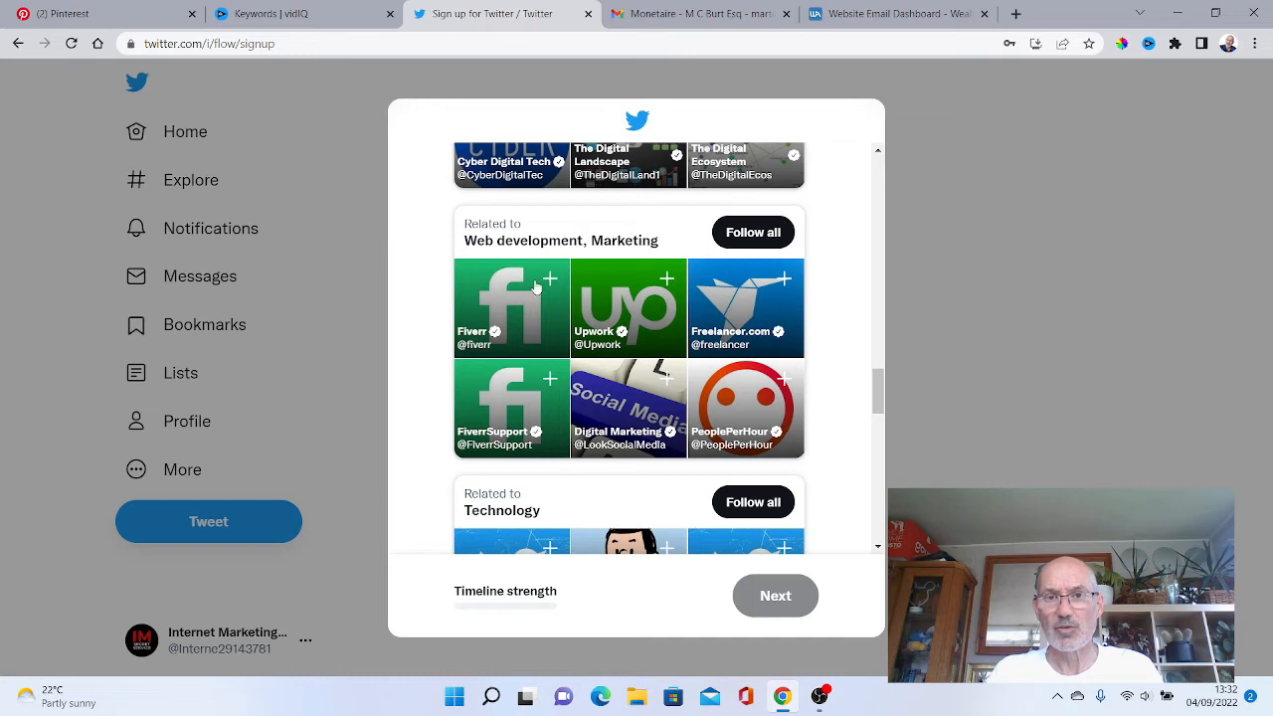
click(753, 233)
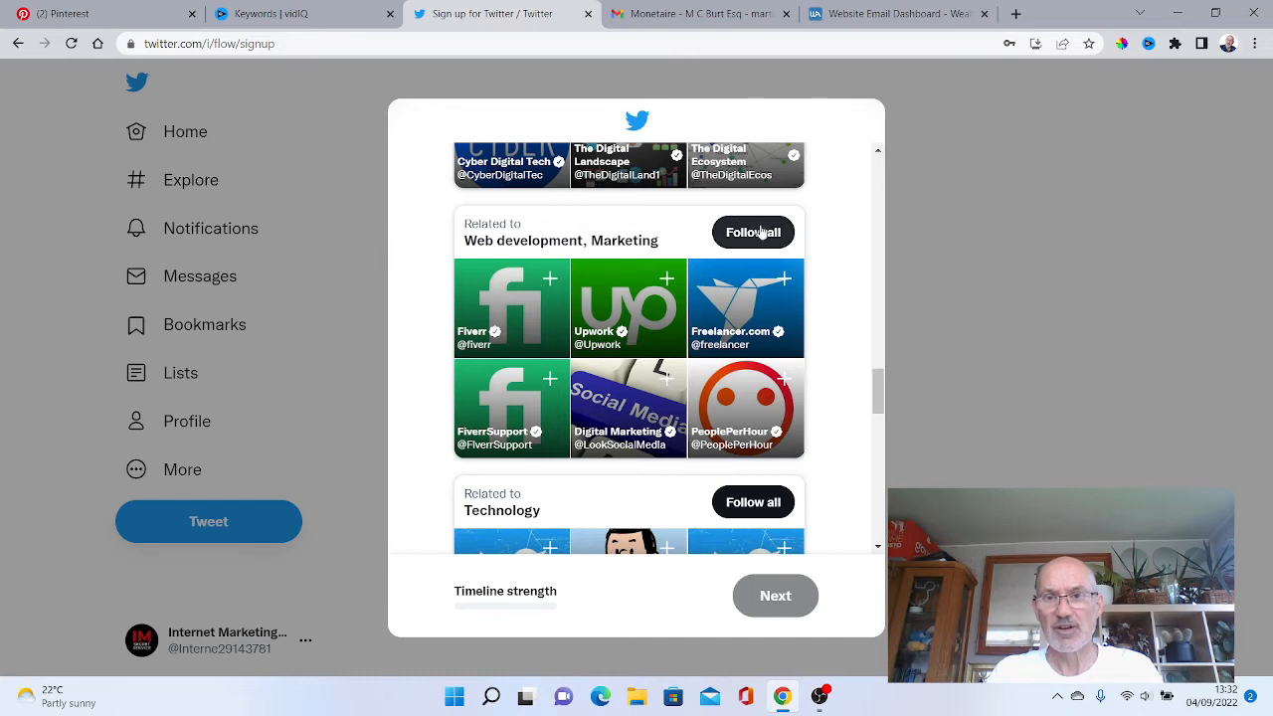
drag(878, 384, 882, 419)
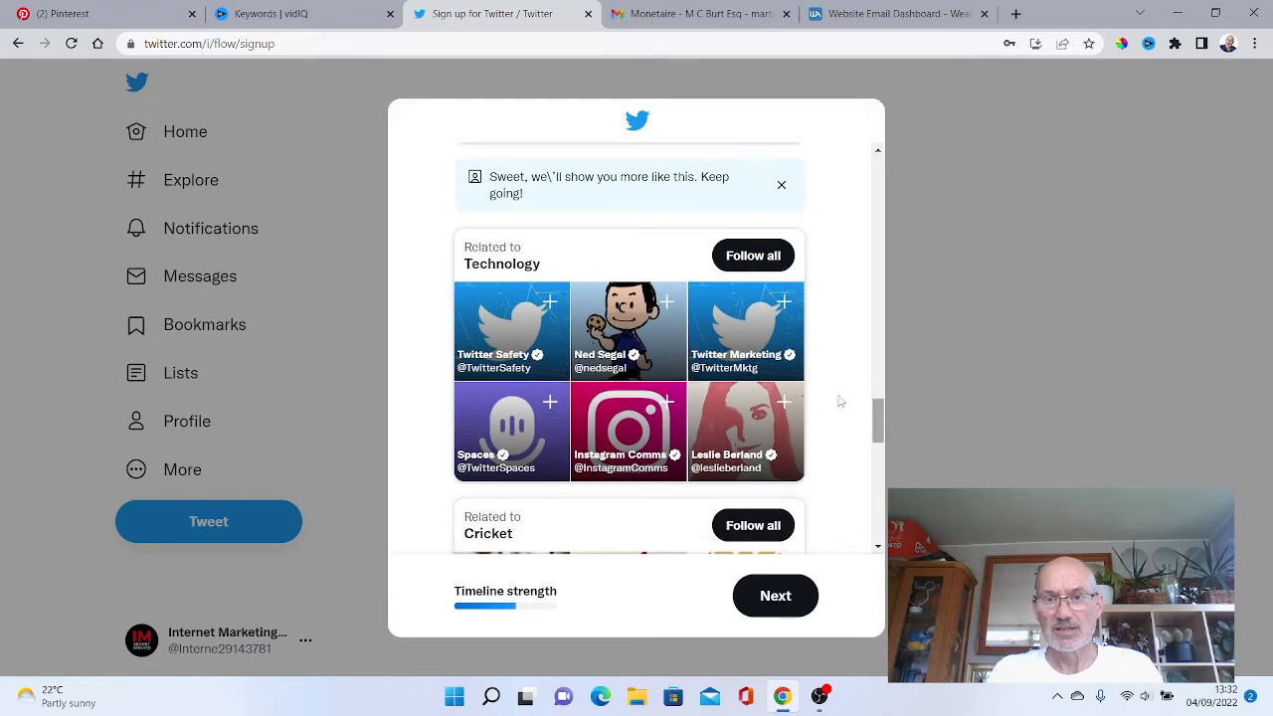
click(783, 305)
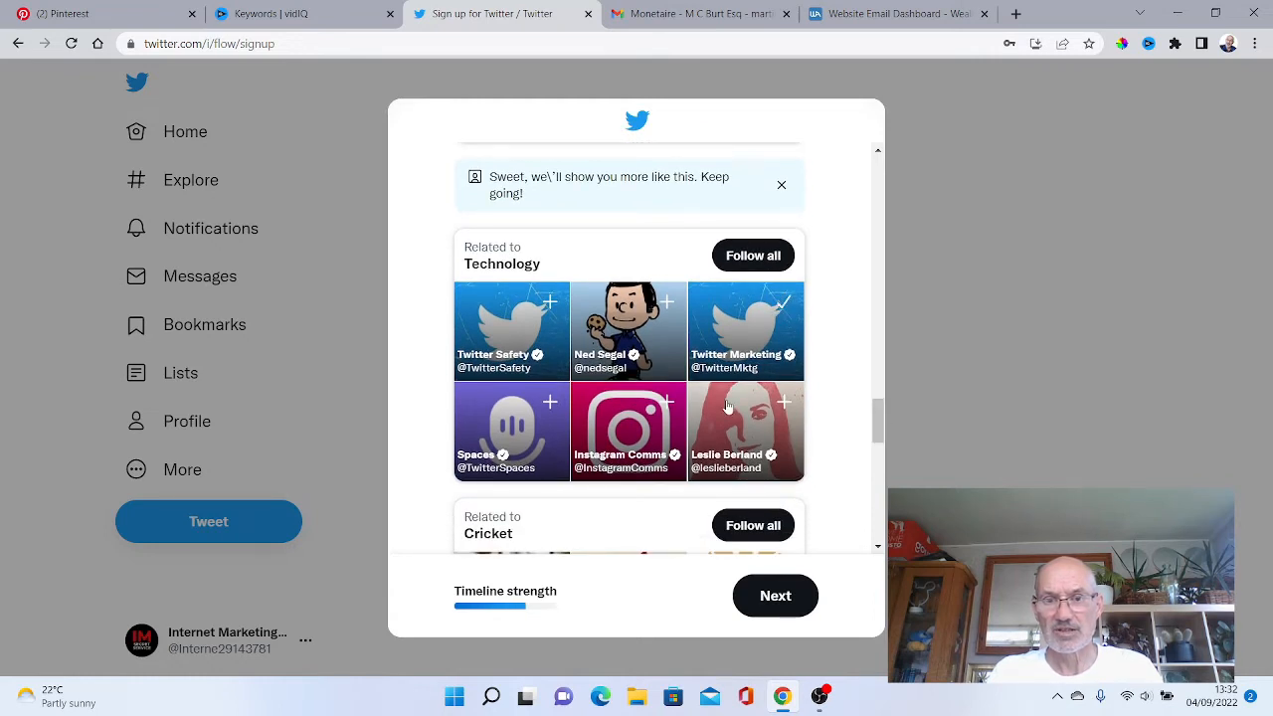
click(667, 404)
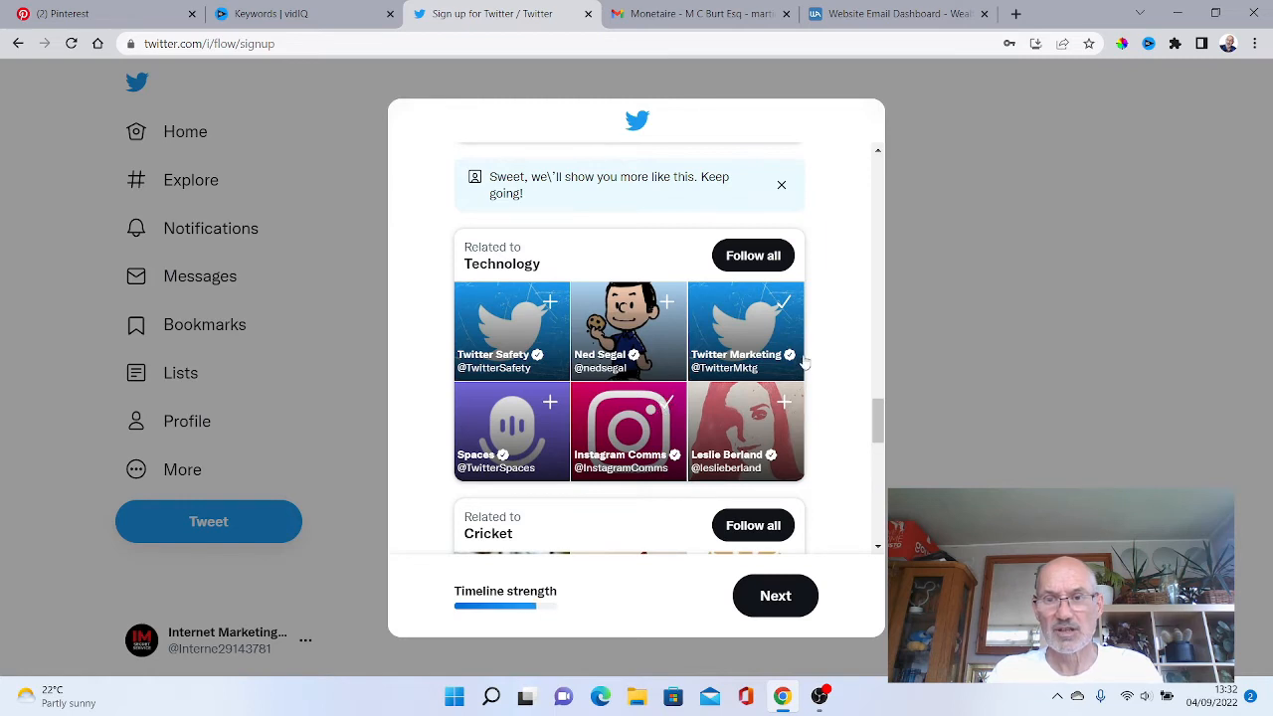
drag(878, 418, 878, 467)
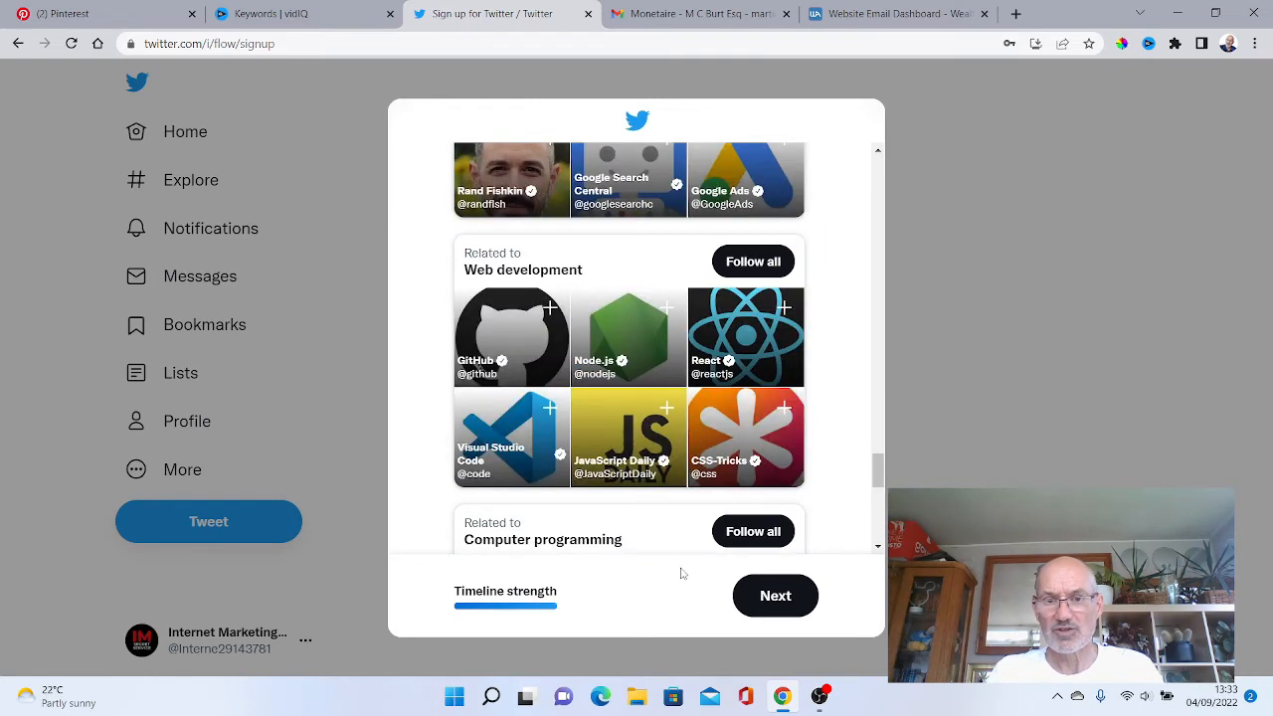
click(776, 596)
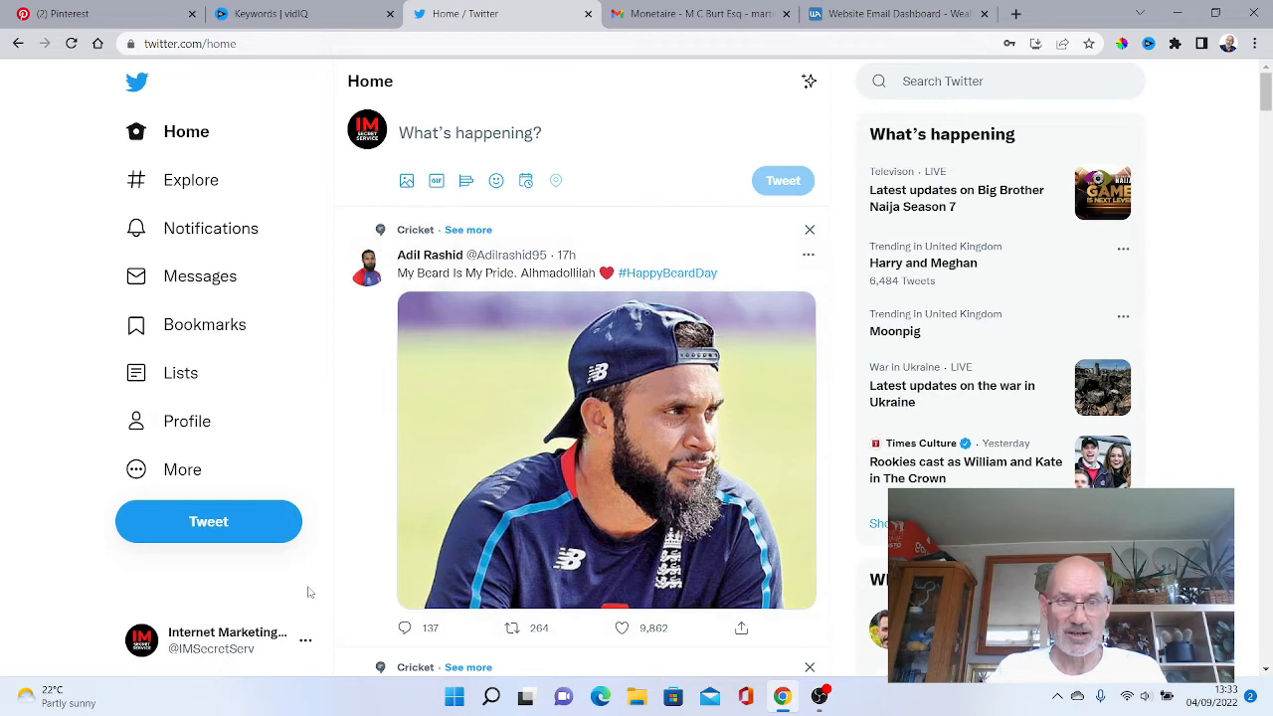
click(306, 647)
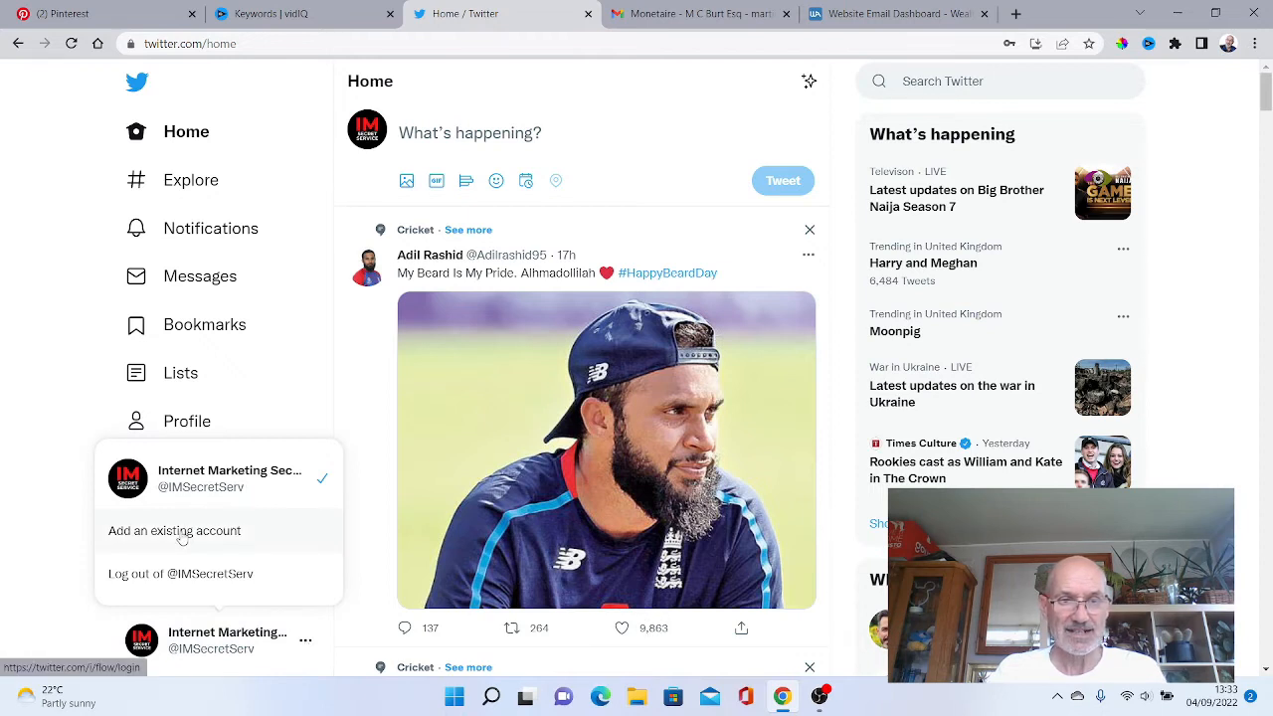
click(182, 535)
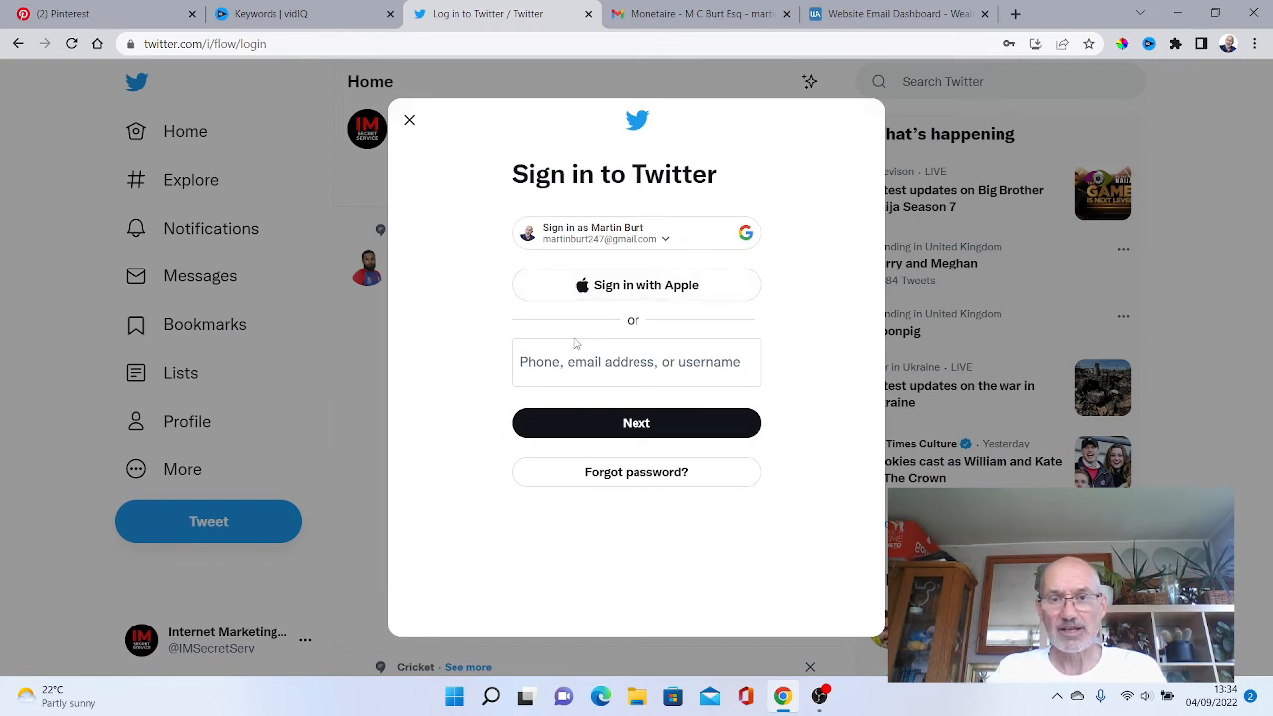
click(540, 364)
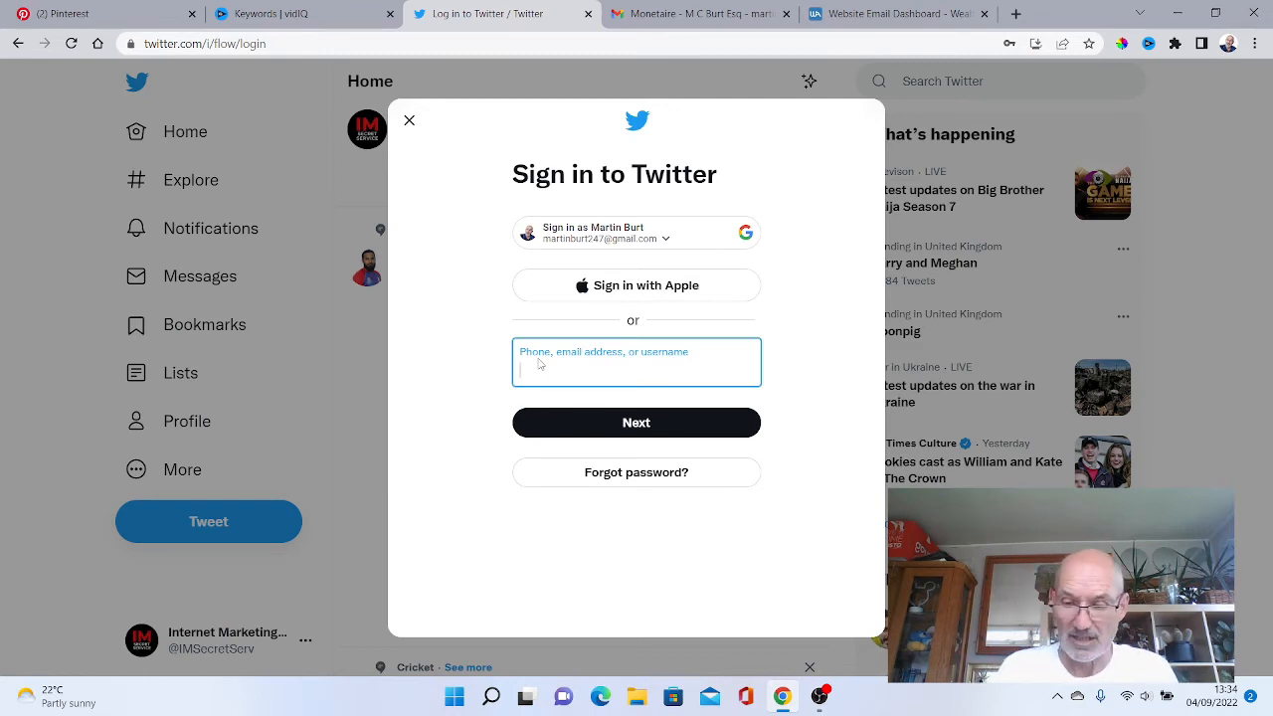
click(540, 365)
text(@S)
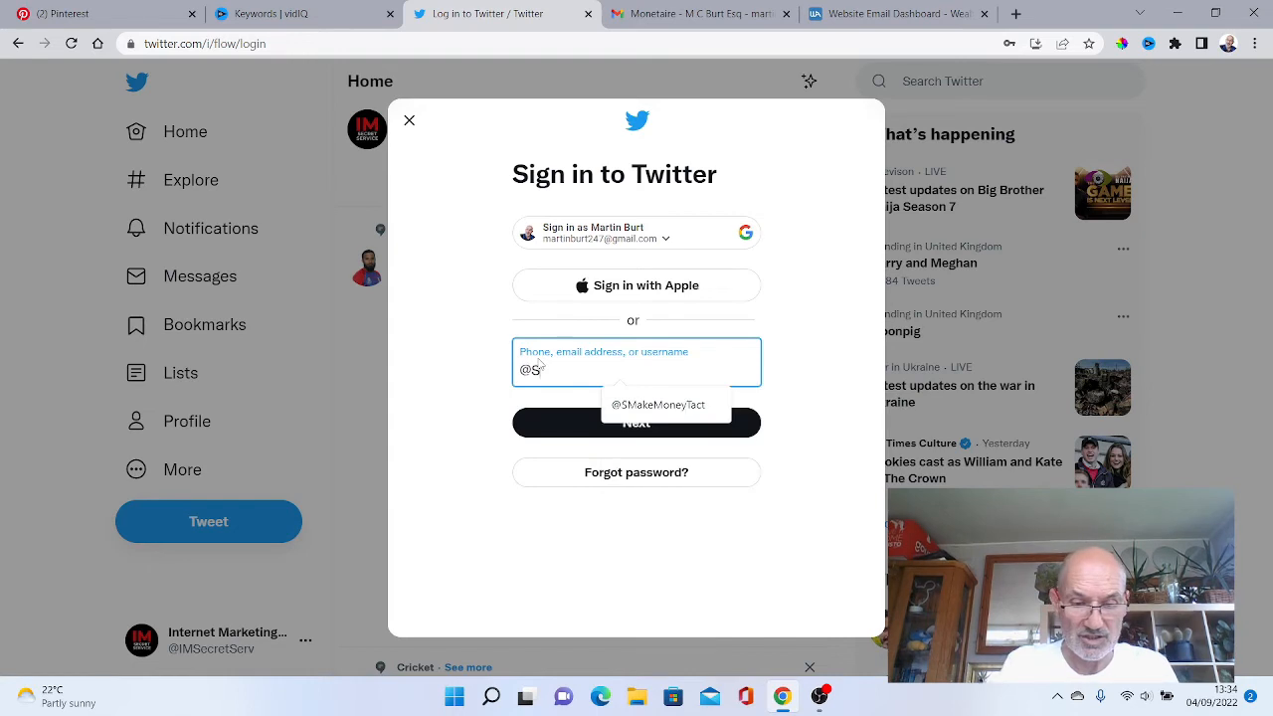
text(MakeMoneyTact)
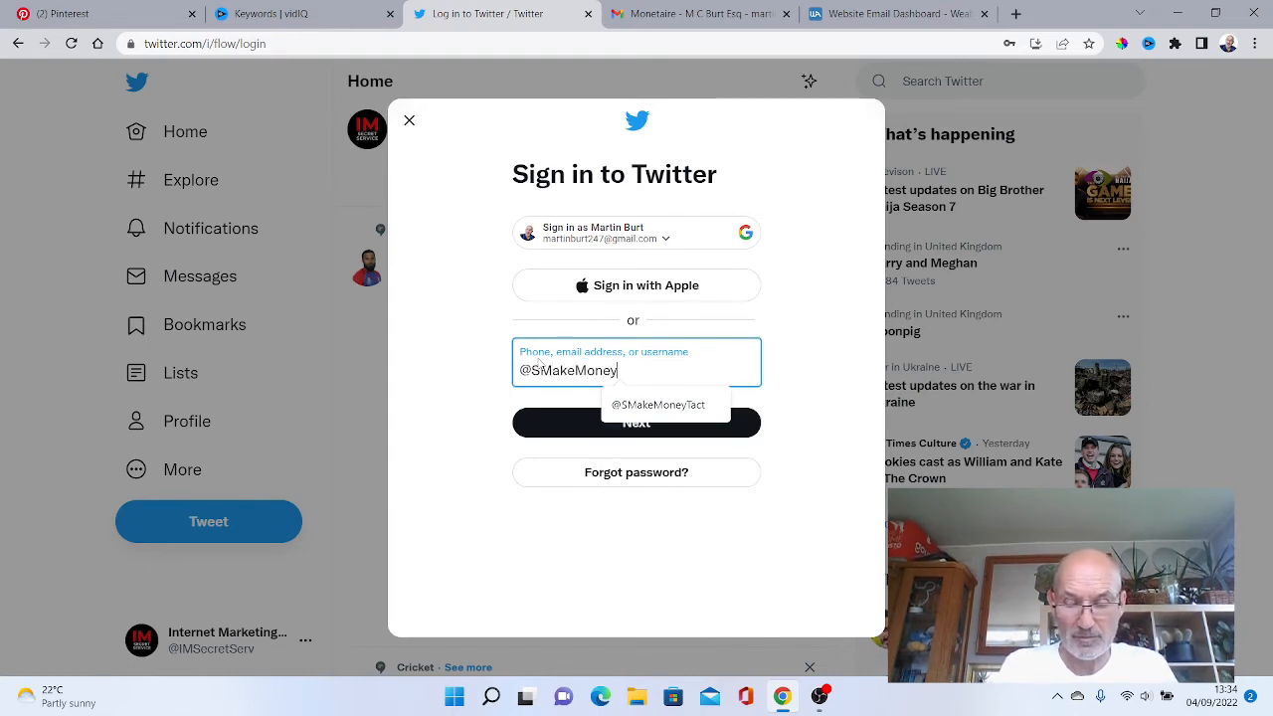
click(681, 412)
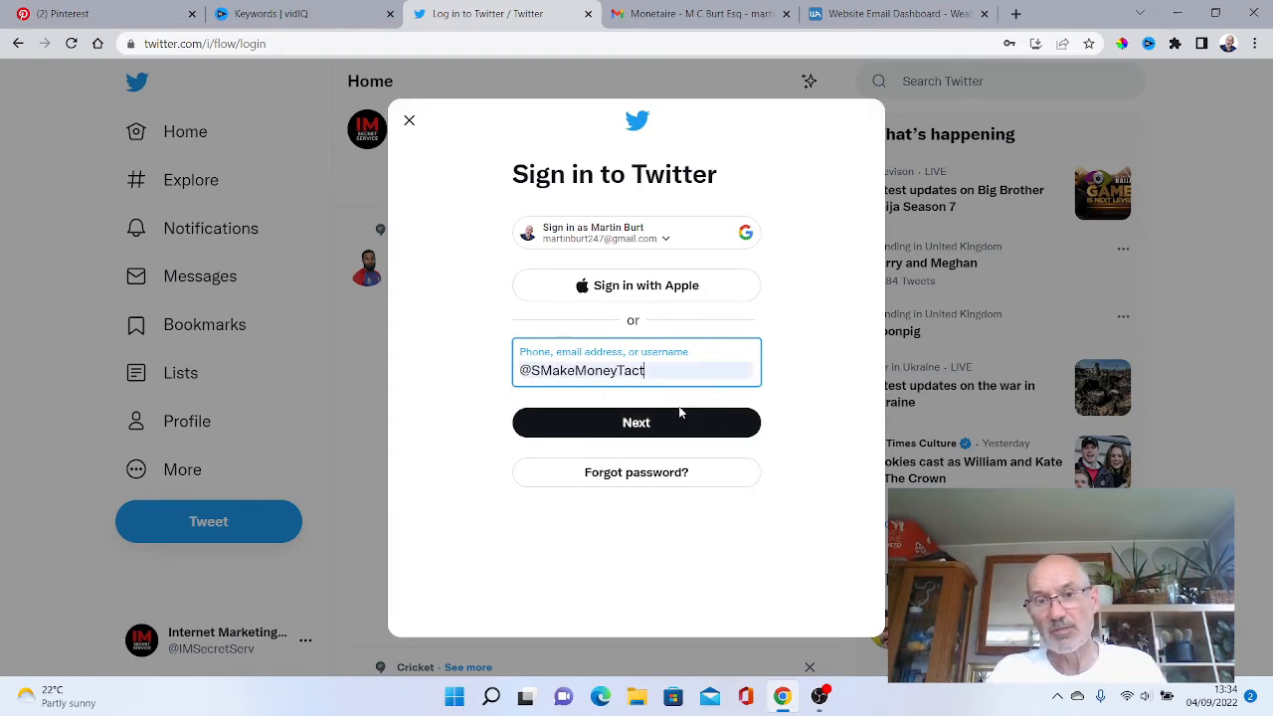
click(633, 425)
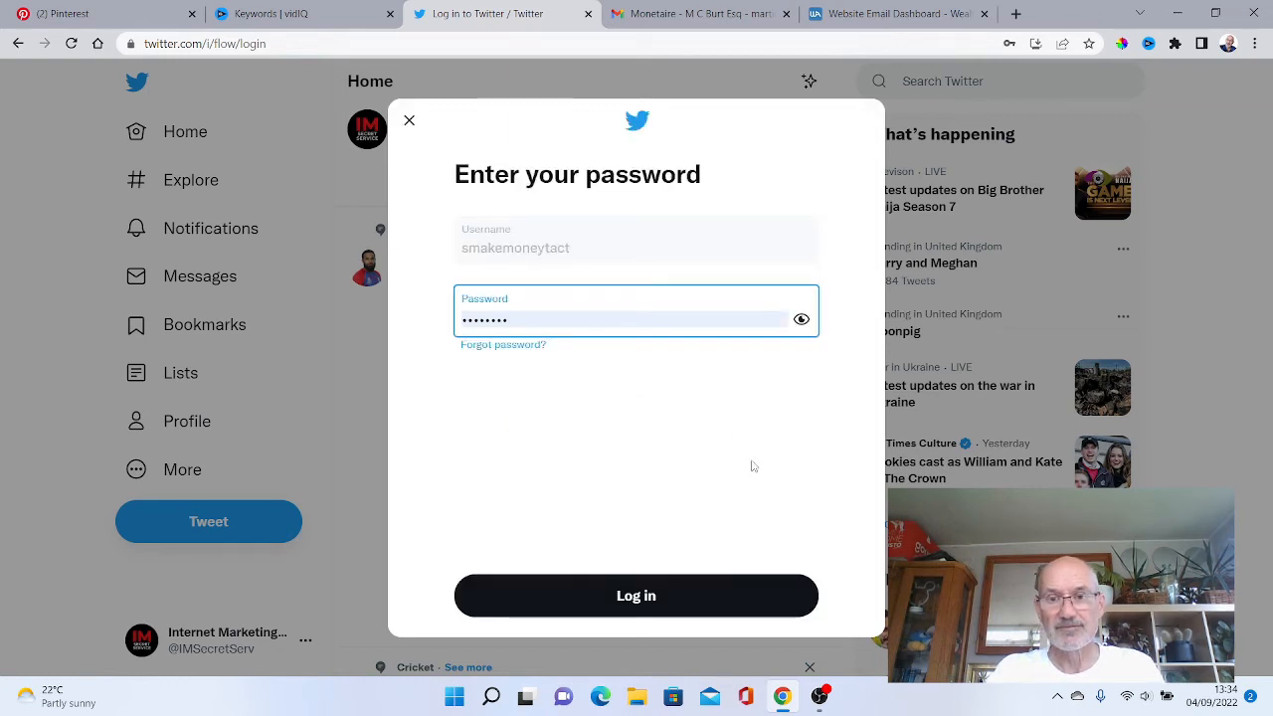
Log in with the prefilled account password and submit the texted login verification code
click(634, 602)
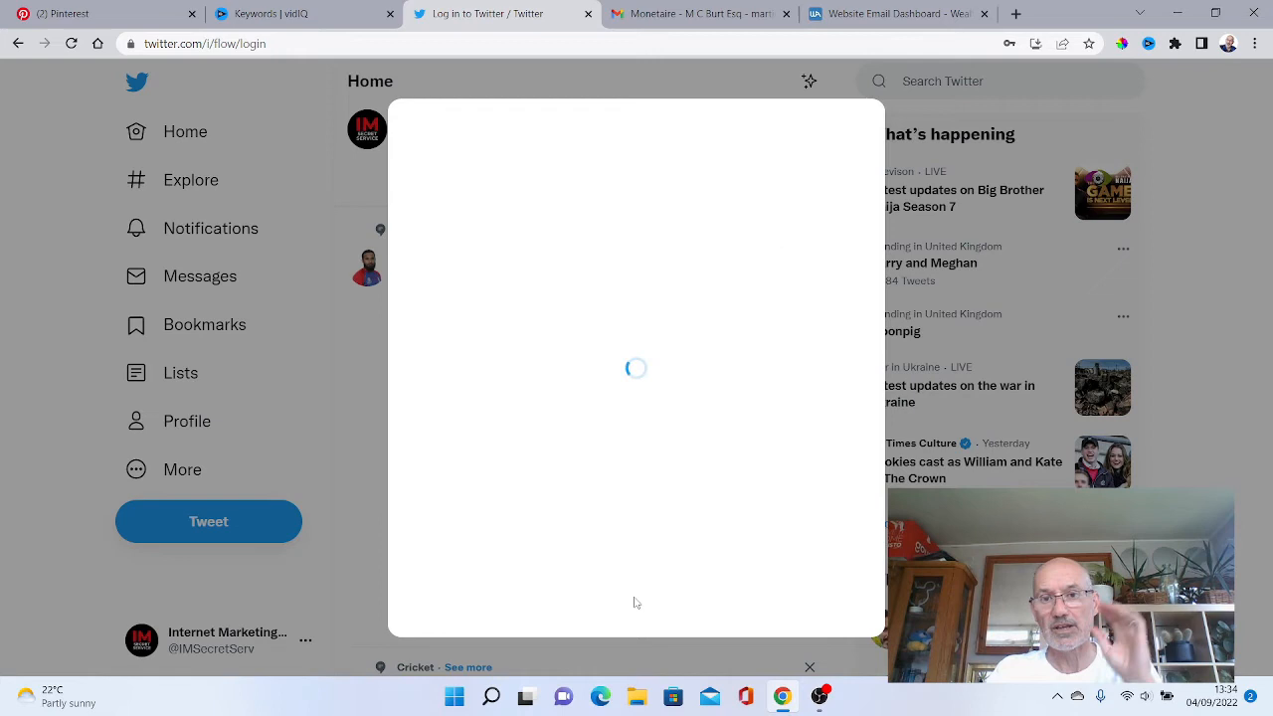
click(489, 375)
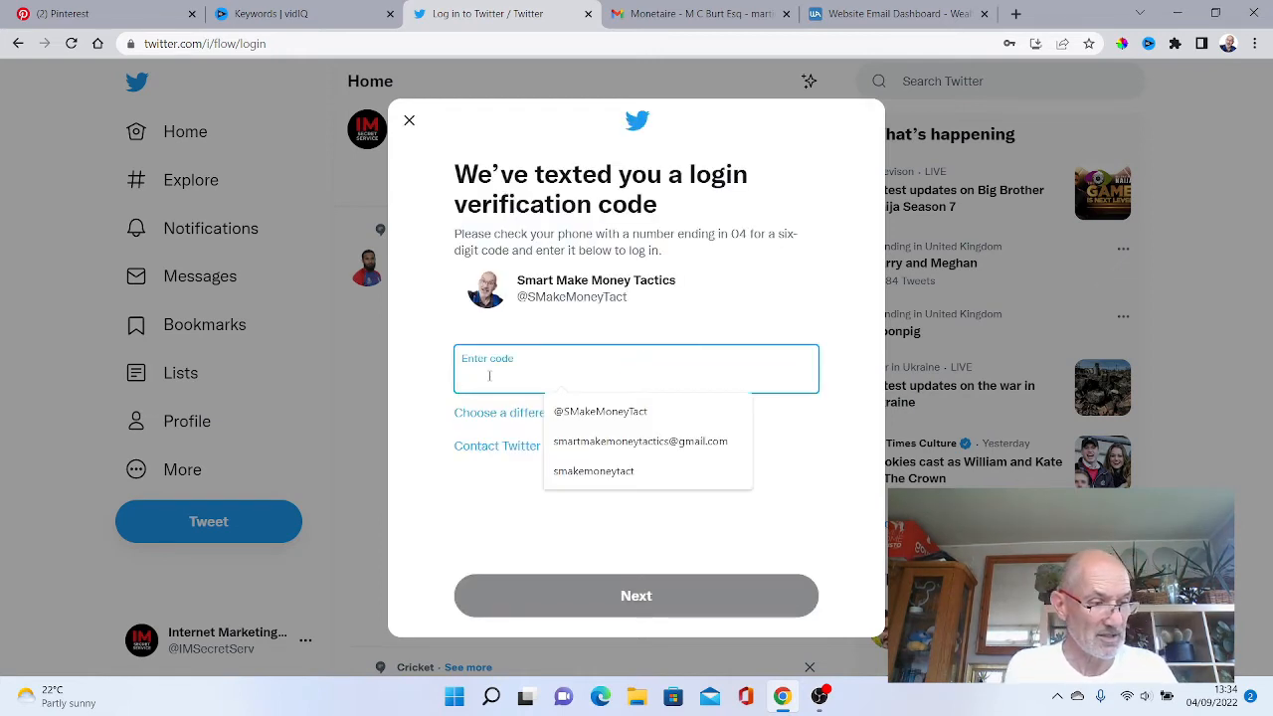
click(596, 594)
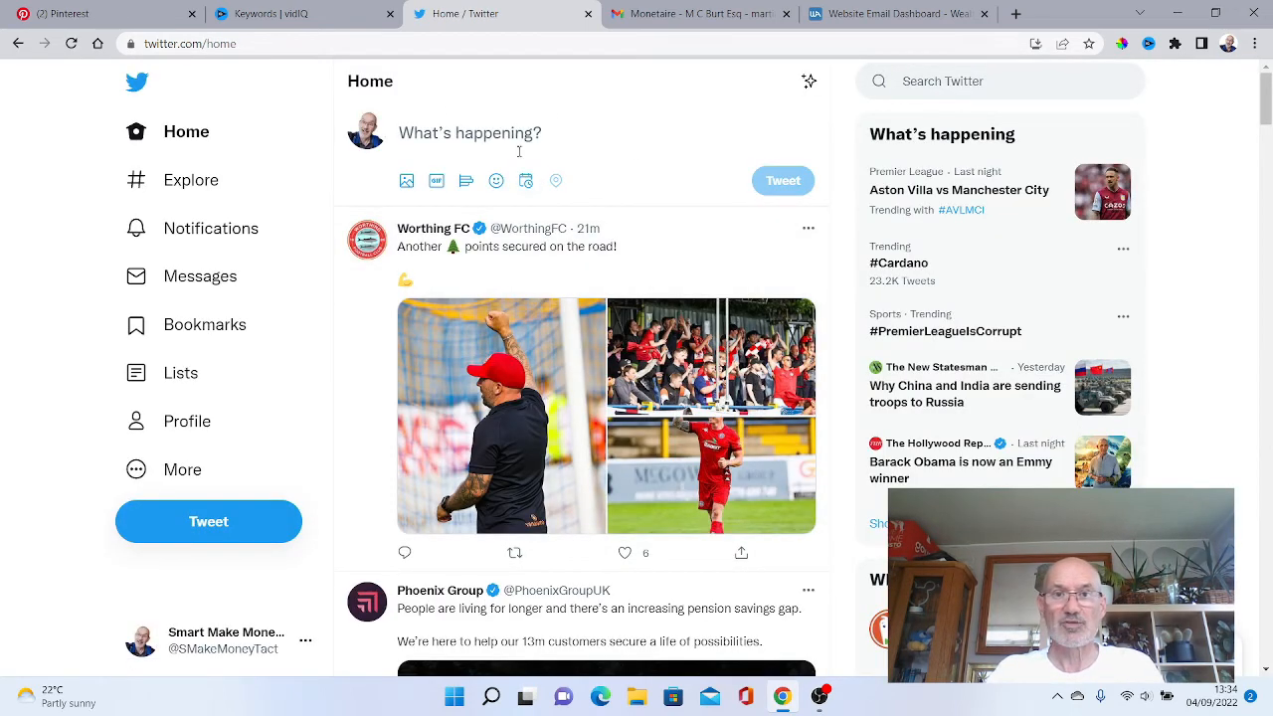
Switch back to the Internet Marketing Secret Service account and open its profile page
click(306, 645)
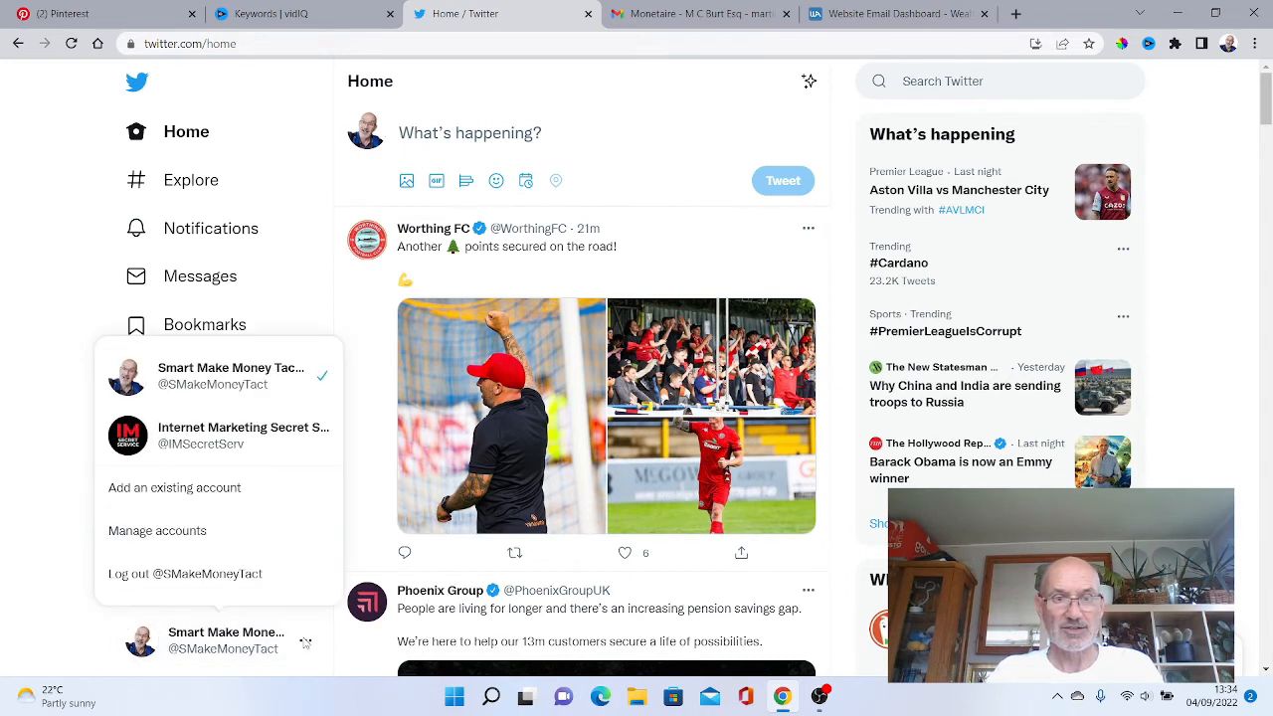
click(210, 436)
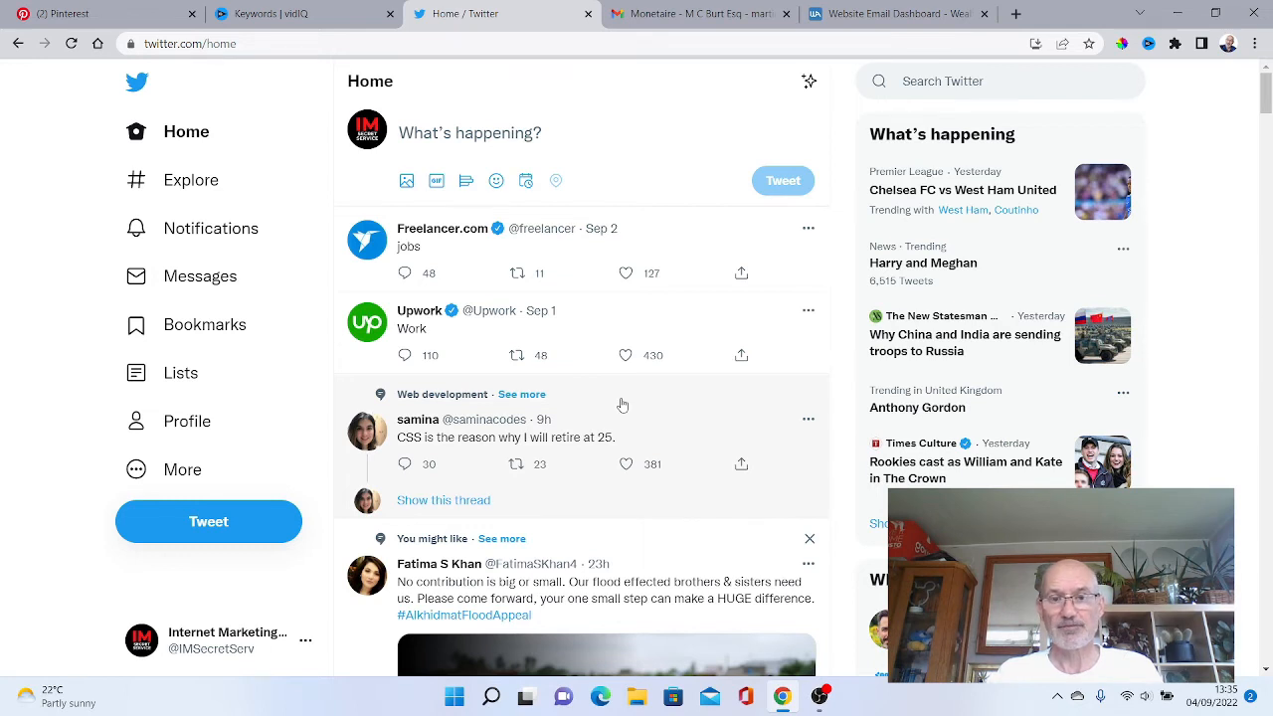
click(186, 421)
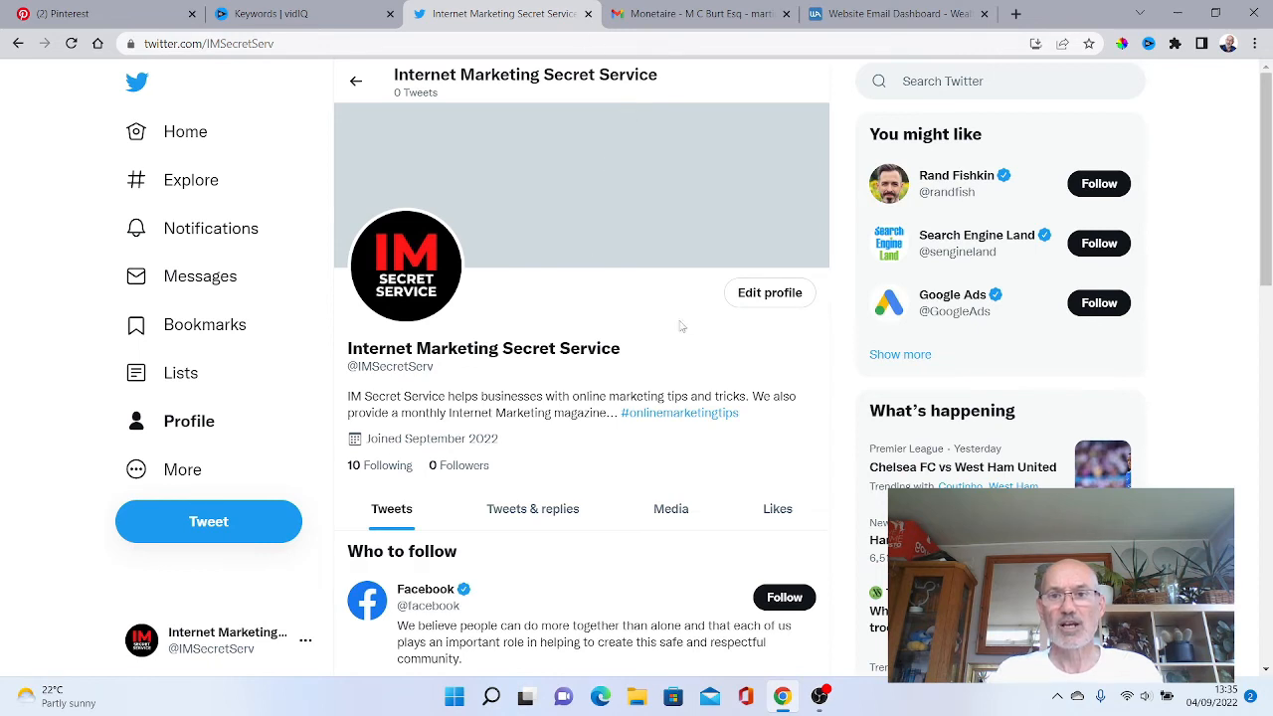
Edit the profile and enter imsecretservice.com as its website
click(767, 295)
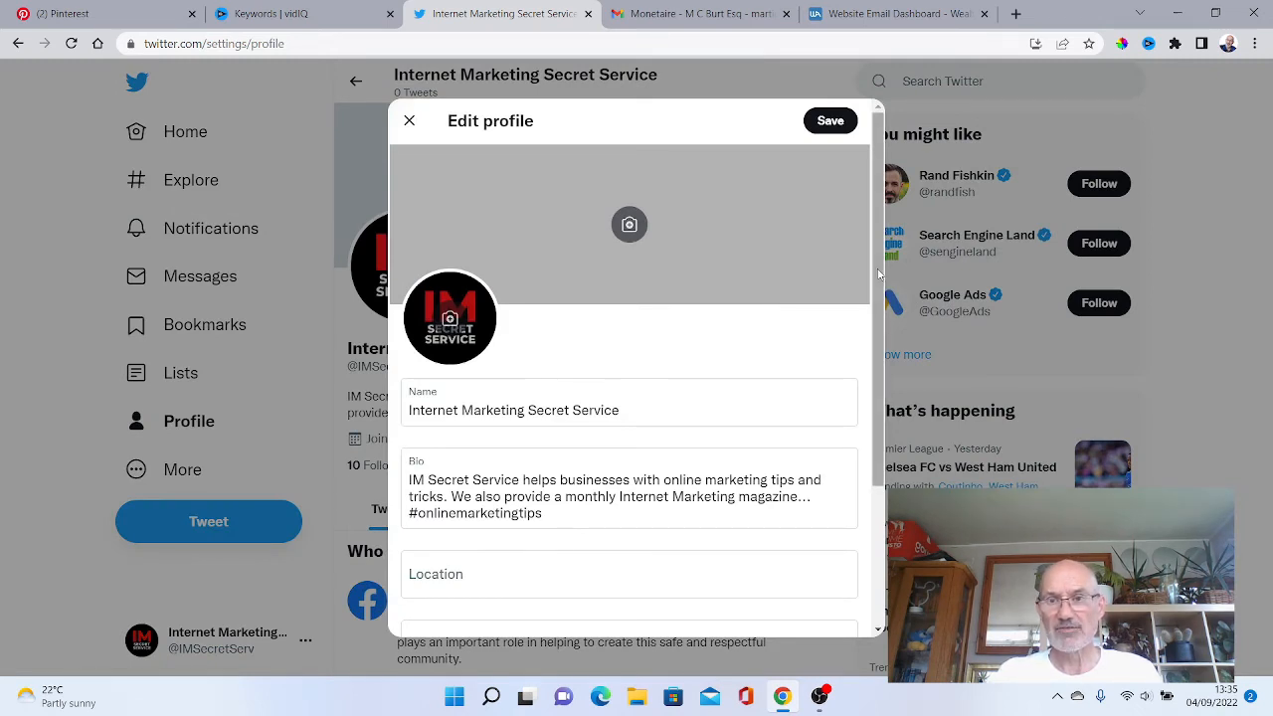
scroll(895, 298, down, 3)
scroll(895, 383, down, 1)
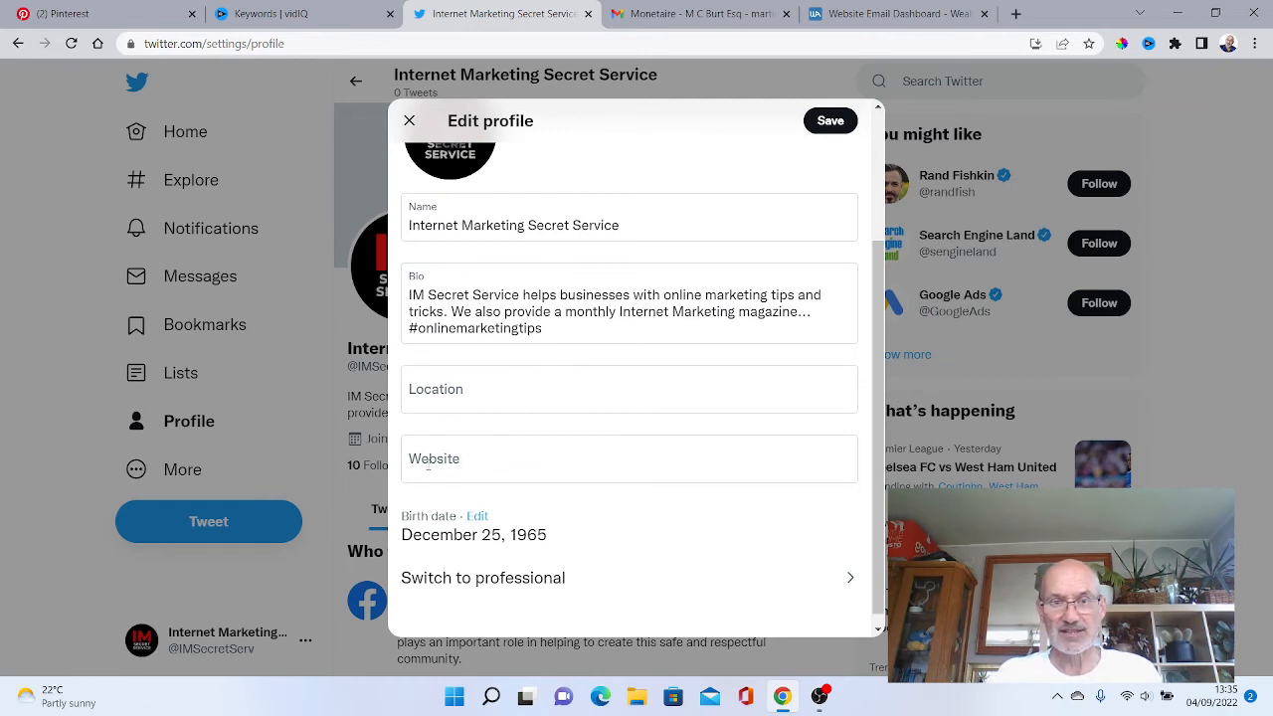
click(427, 465)
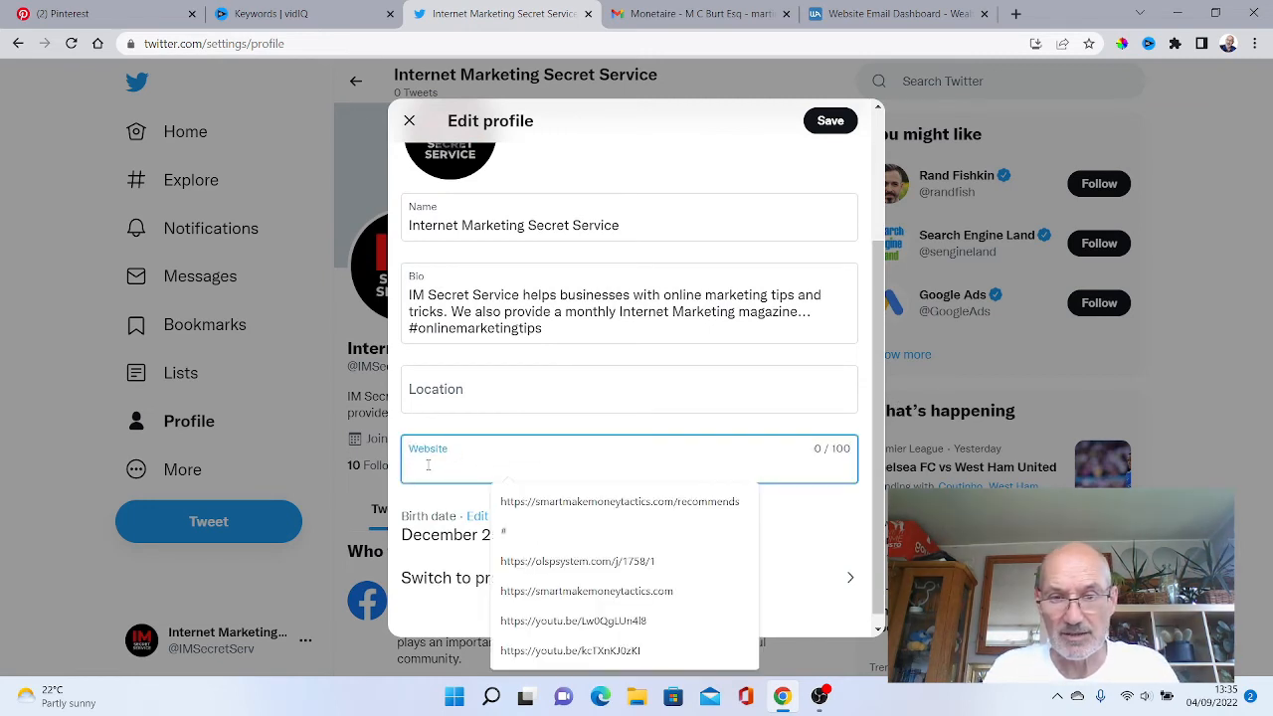
text(ims)
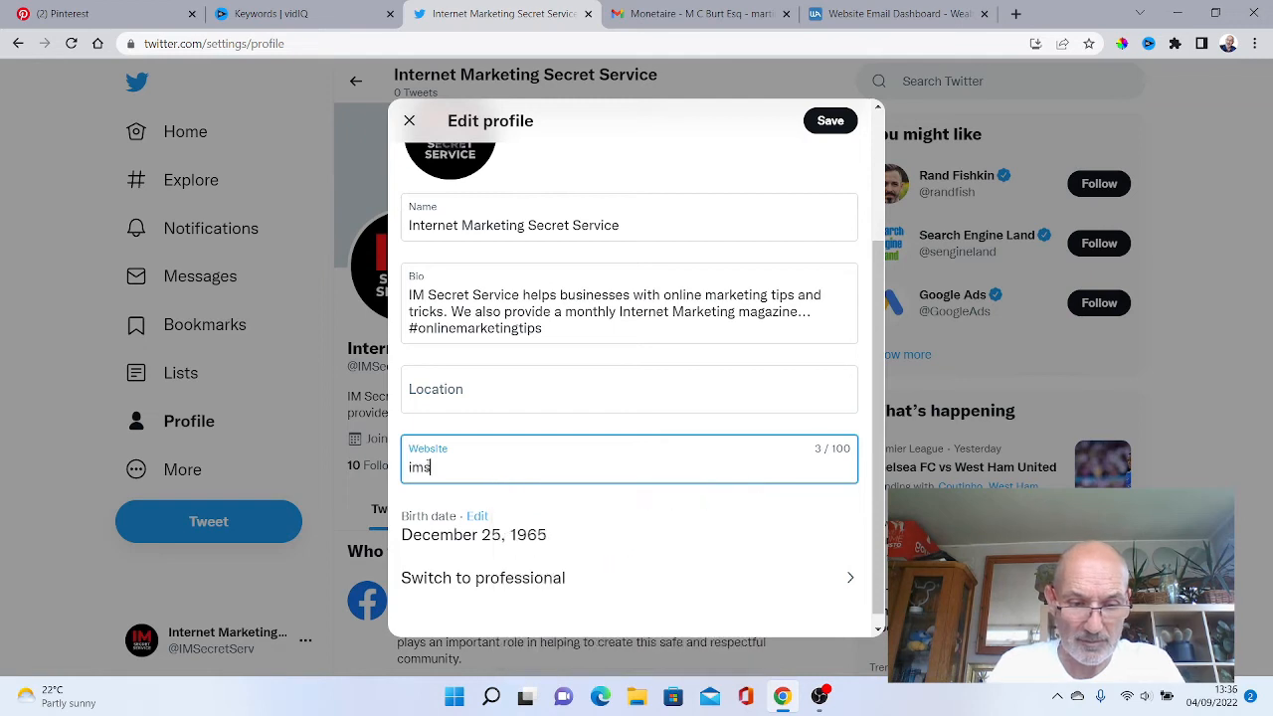
text(ecretservice)
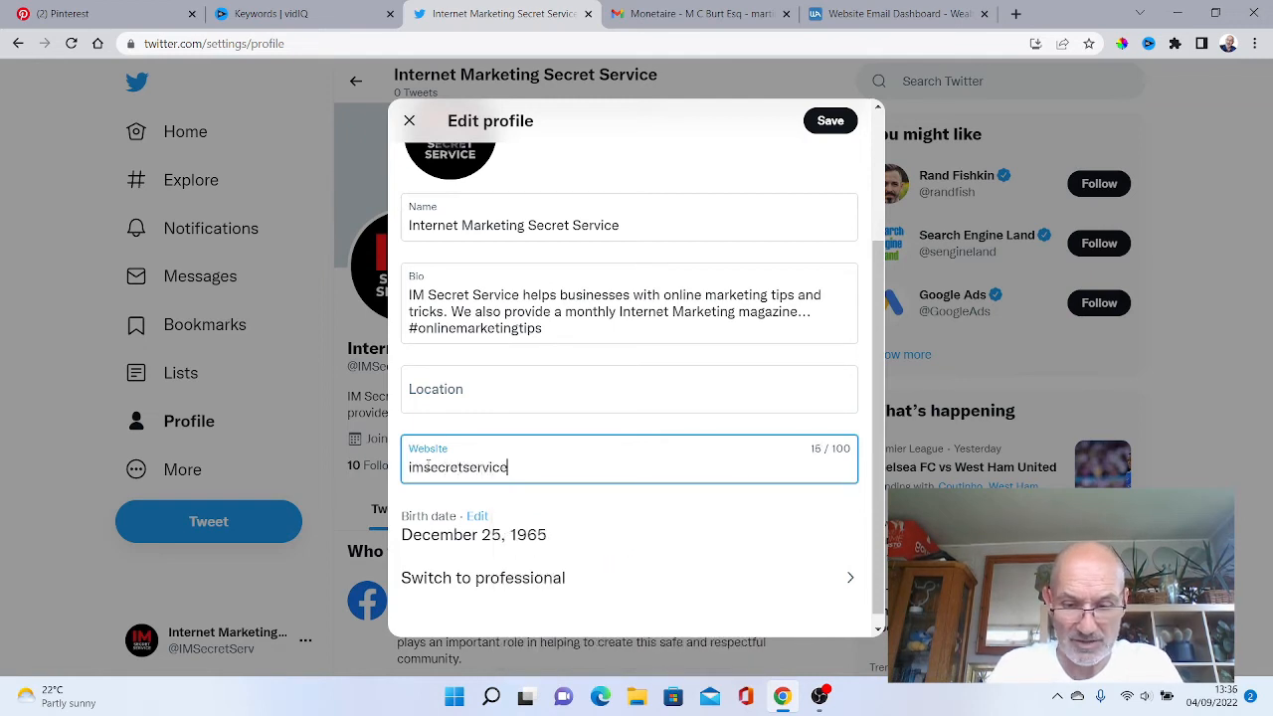
text(.com)
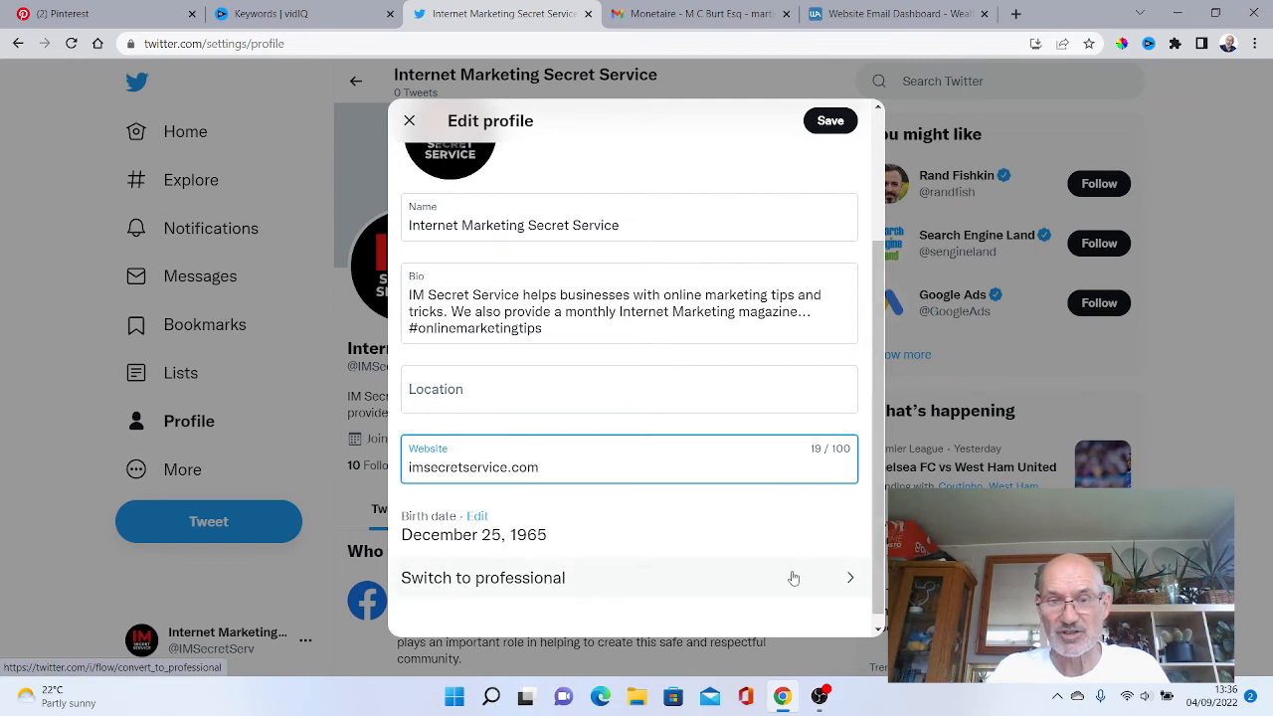
Switch the account to professional with the Education category and Business account type, skipping the optional follow-up setup
click(761, 580)
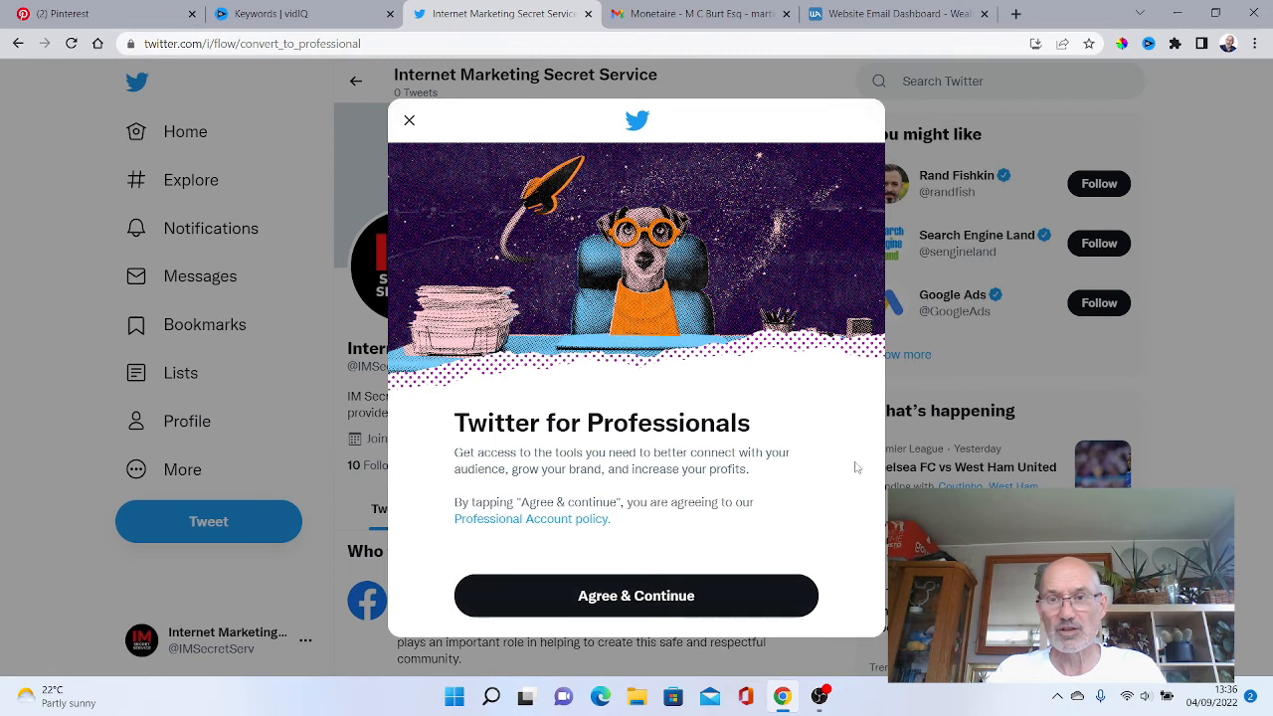
click(626, 594)
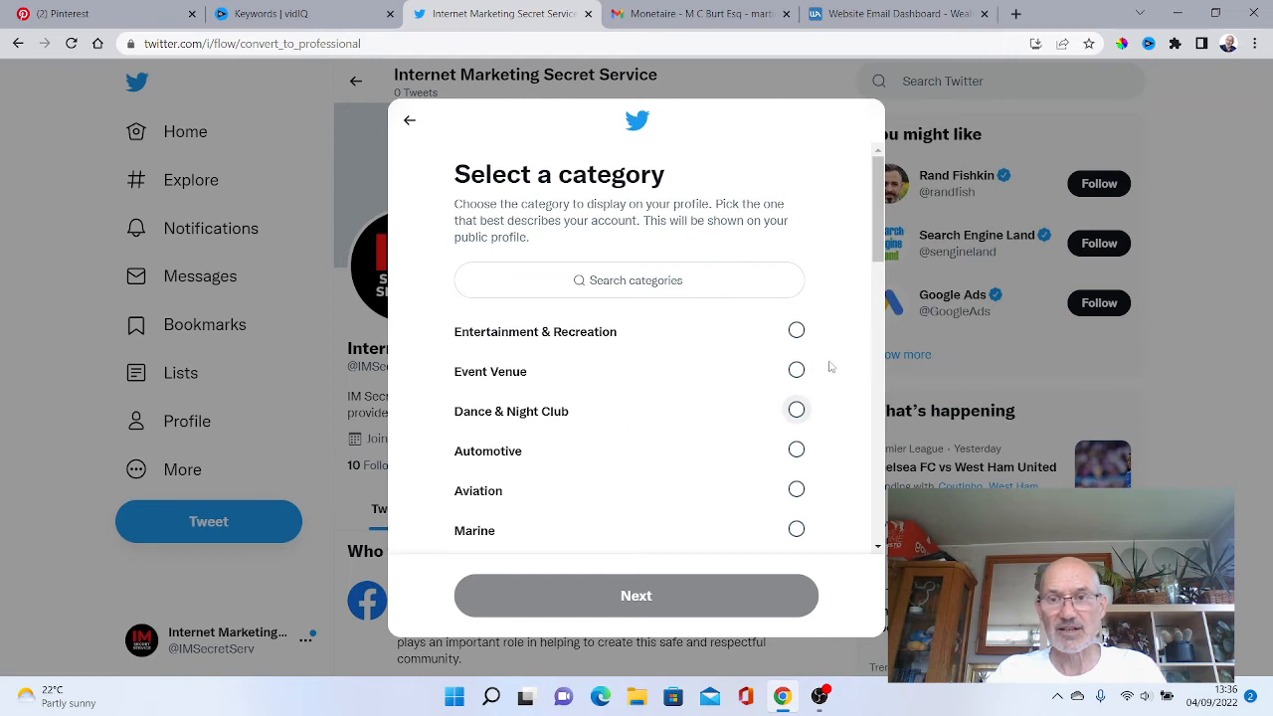
drag(878, 239, 511, 403)
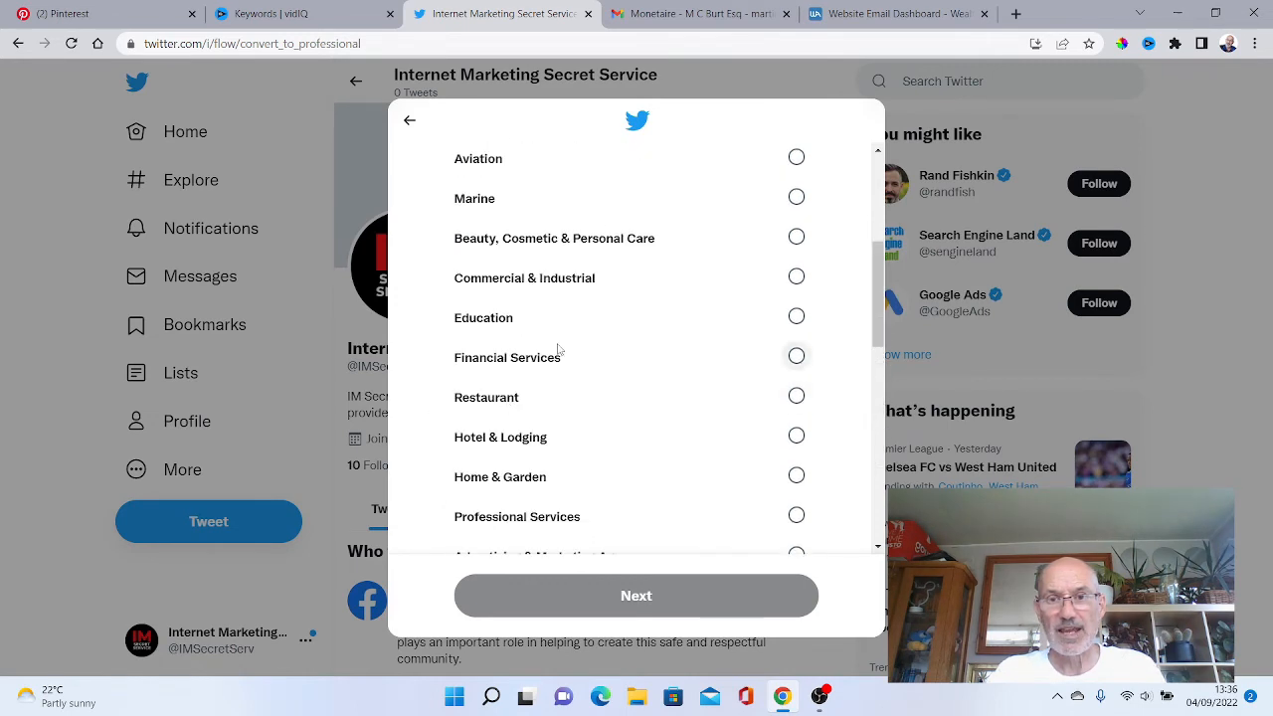
click(796, 318)
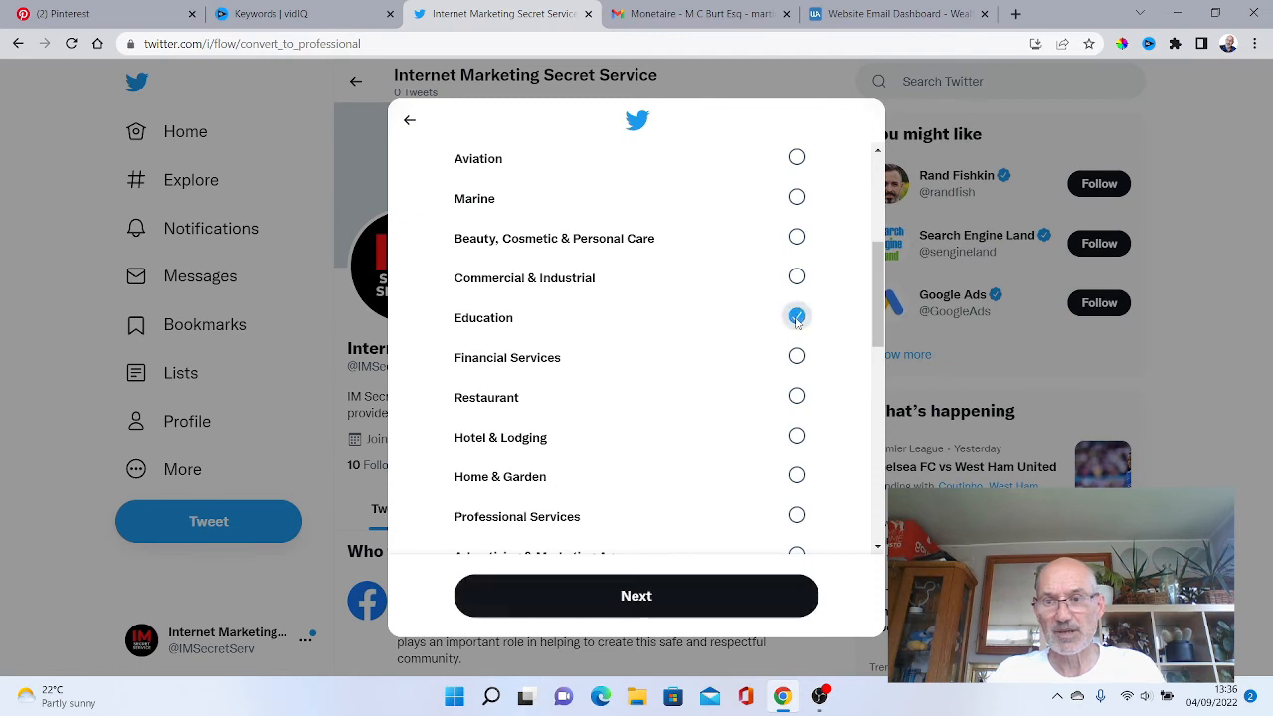
click(634, 592)
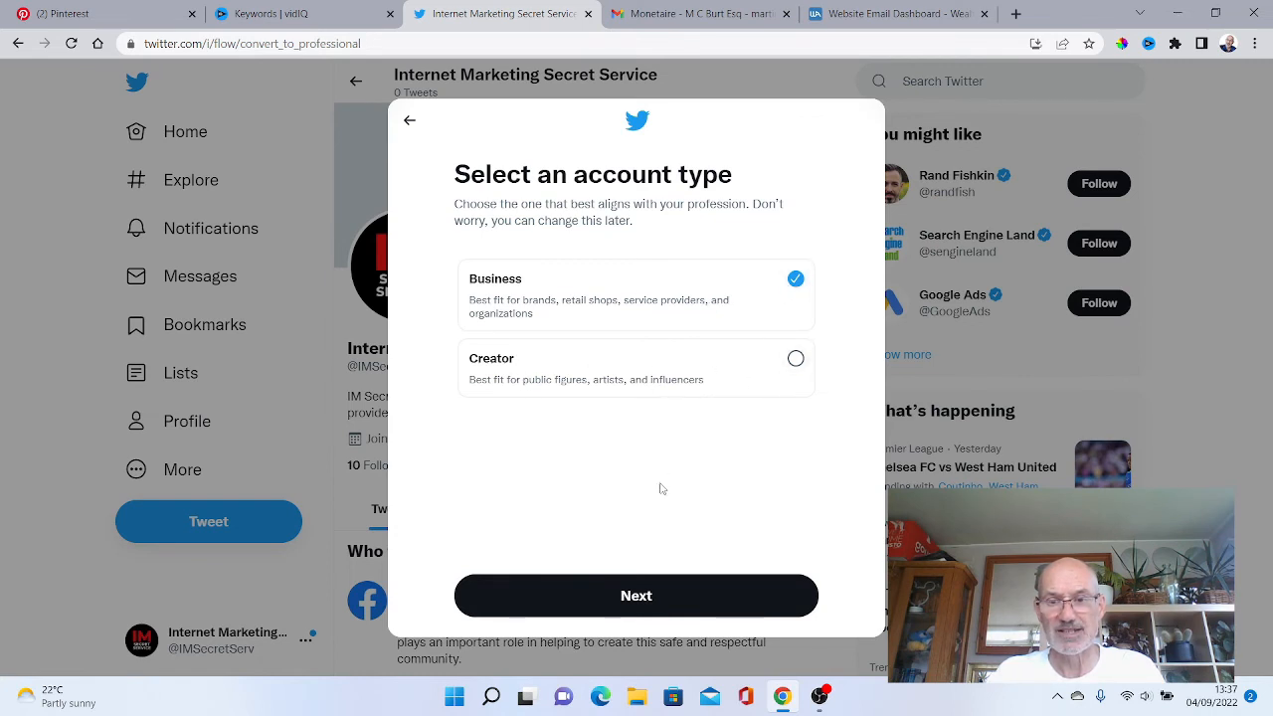
click(624, 594)
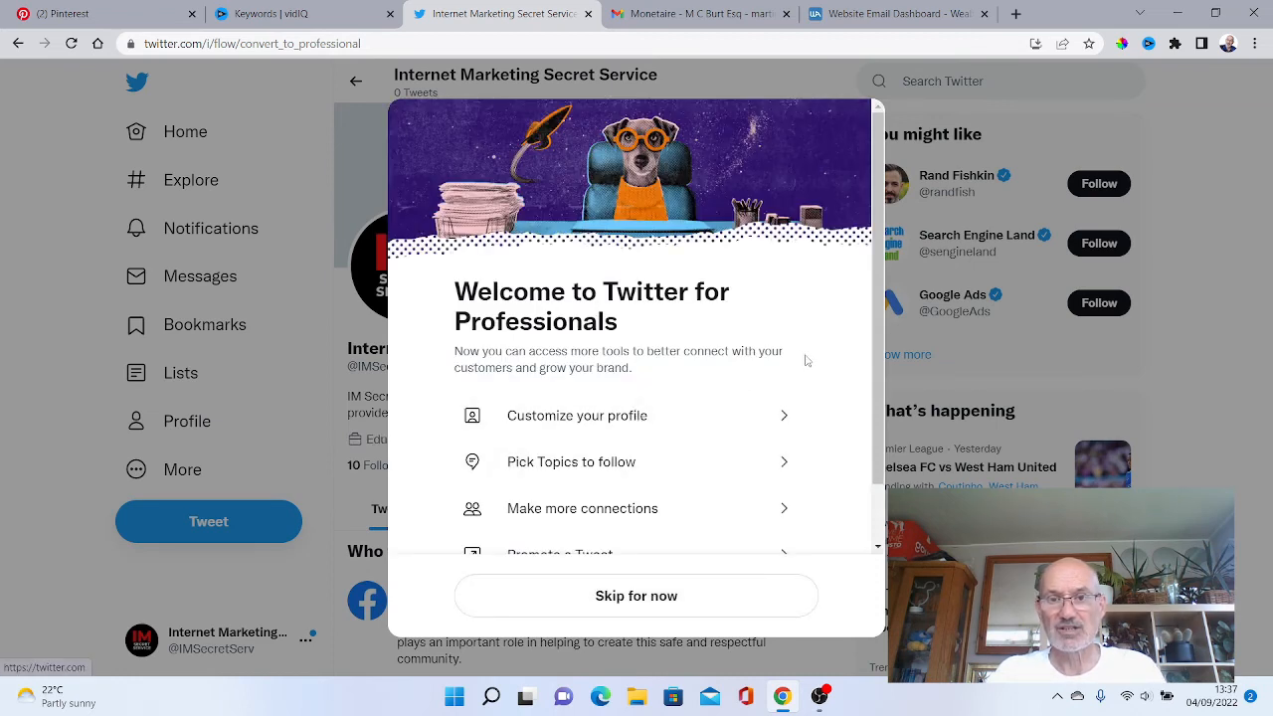
scroll(861, 314, down, 1)
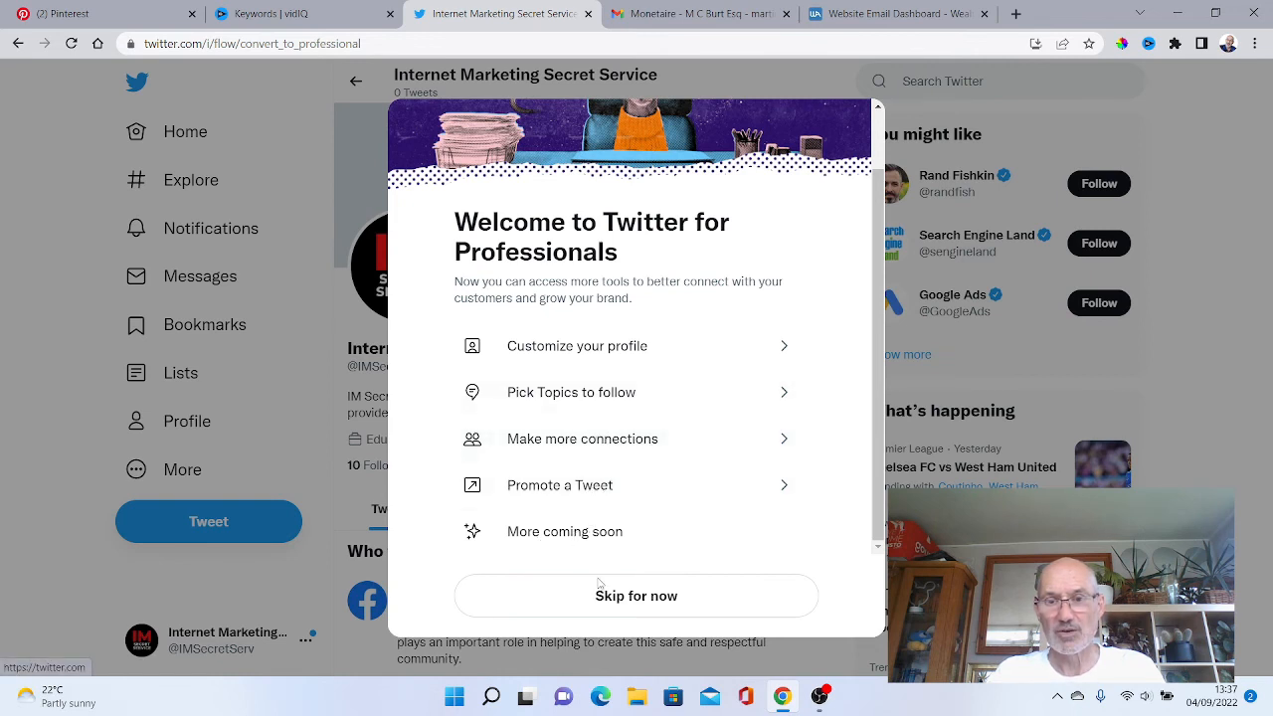
click(635, 598)
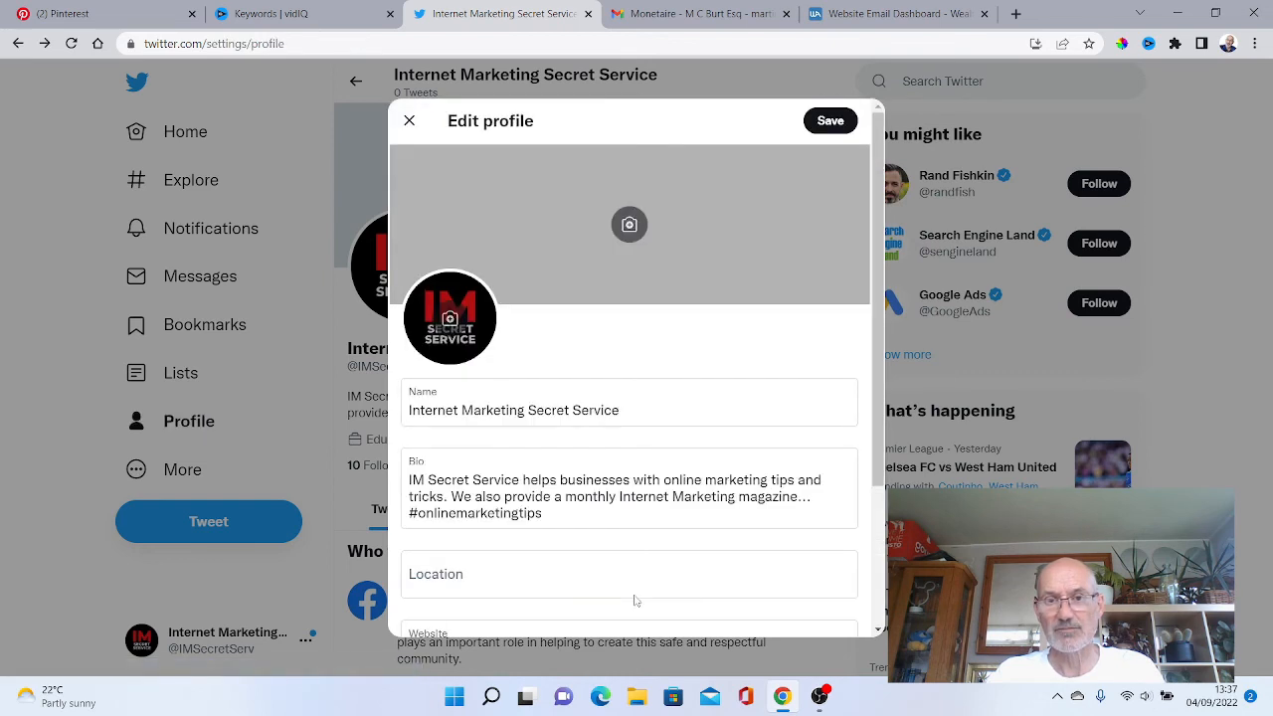
Enter United Kingdom as the profile location and save the profile changes
drag(871, 344, 855, 467)
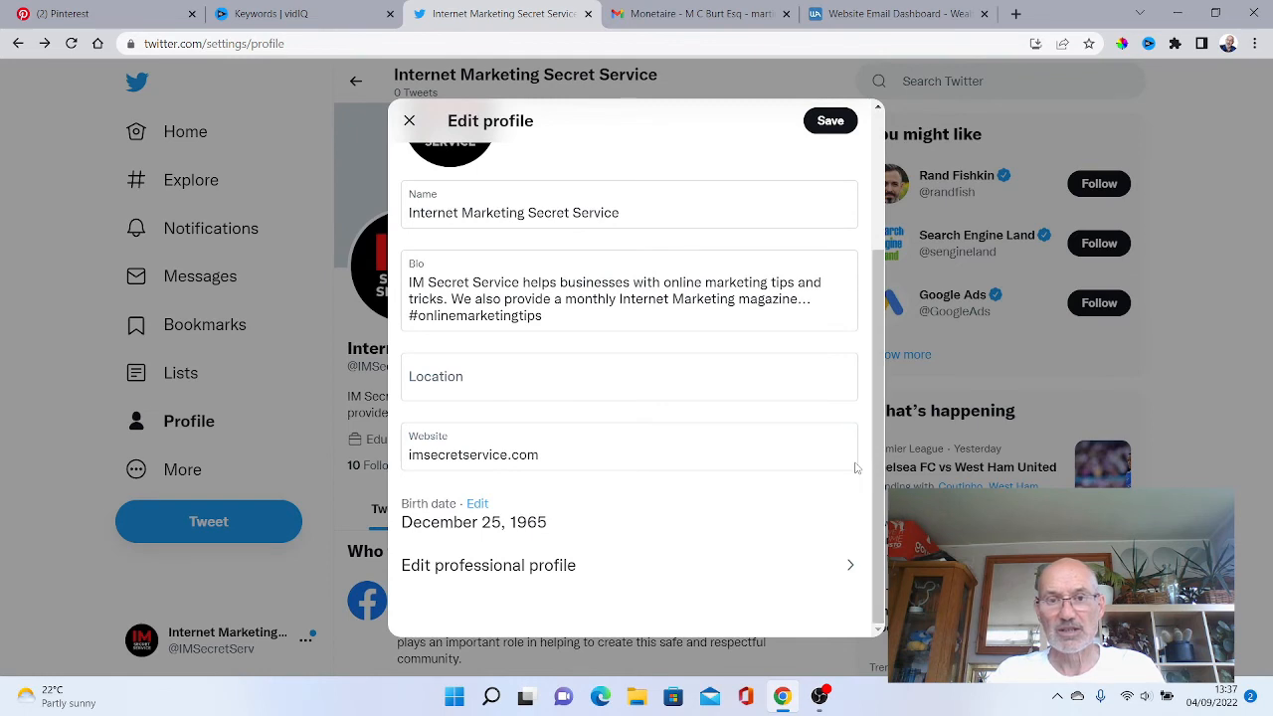
click(452, 379)
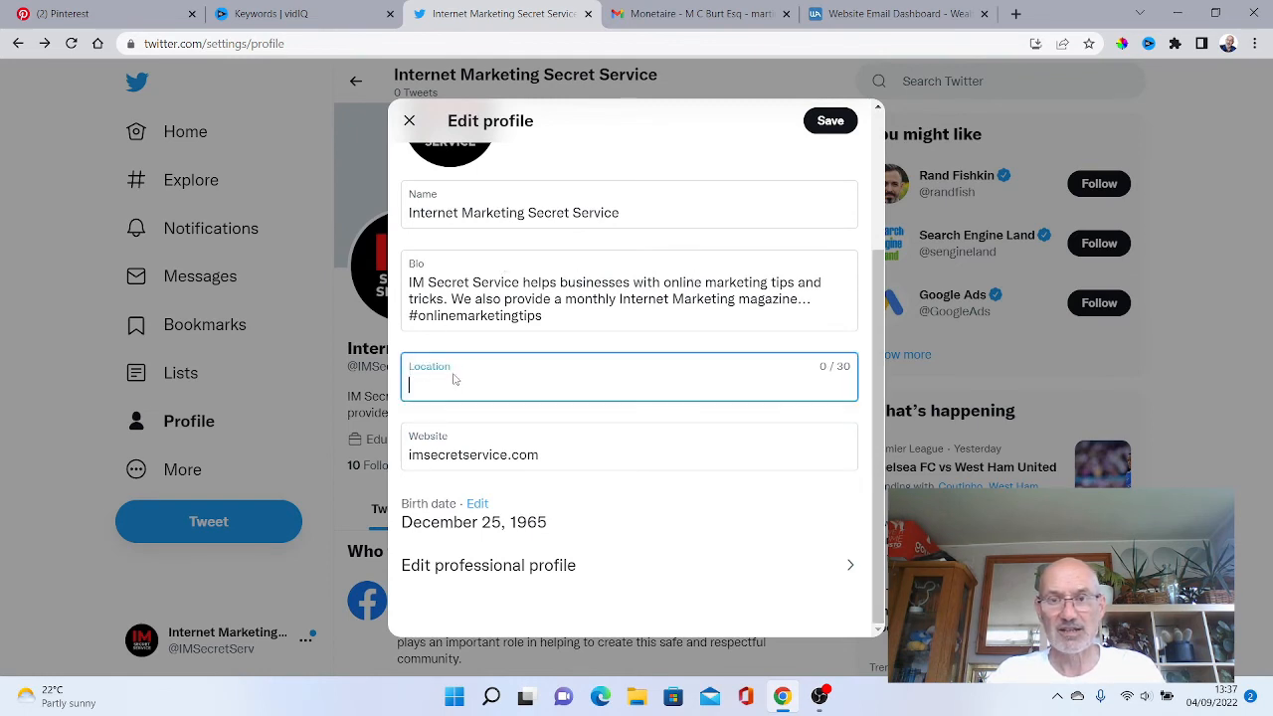
text(n)
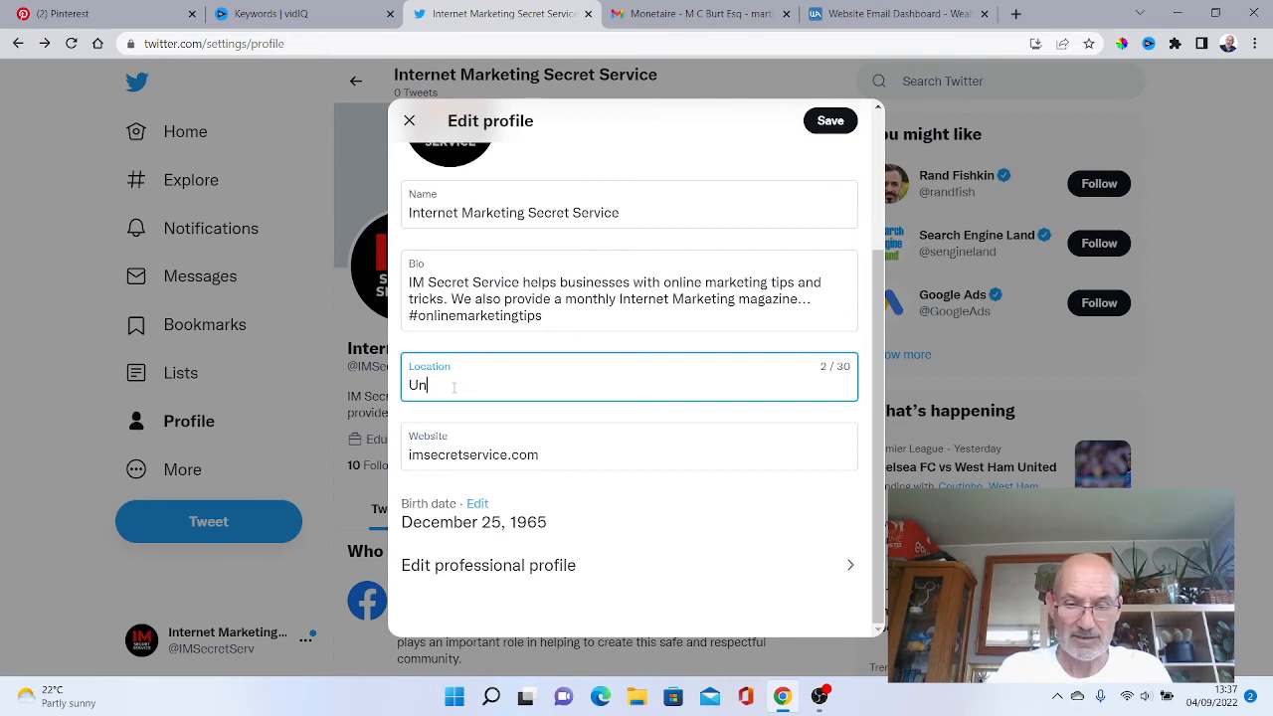
text(ited Kingdom)
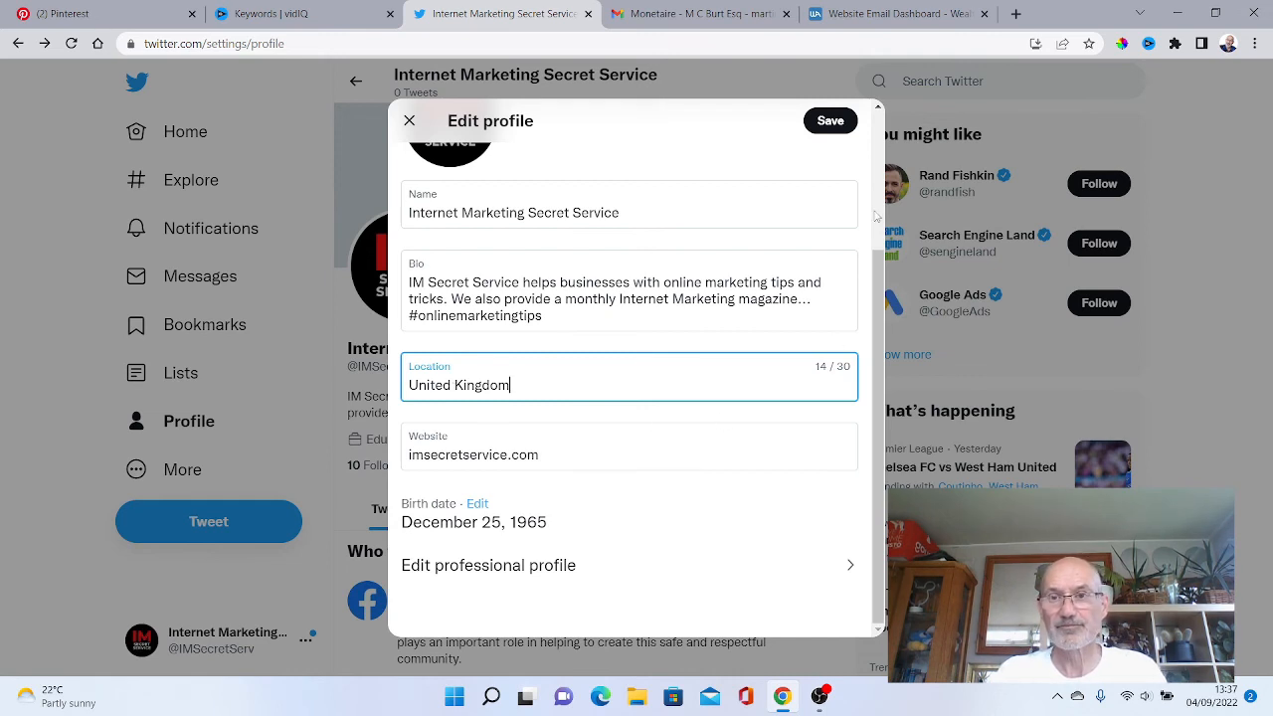
scroll(878, 208, up, 2)
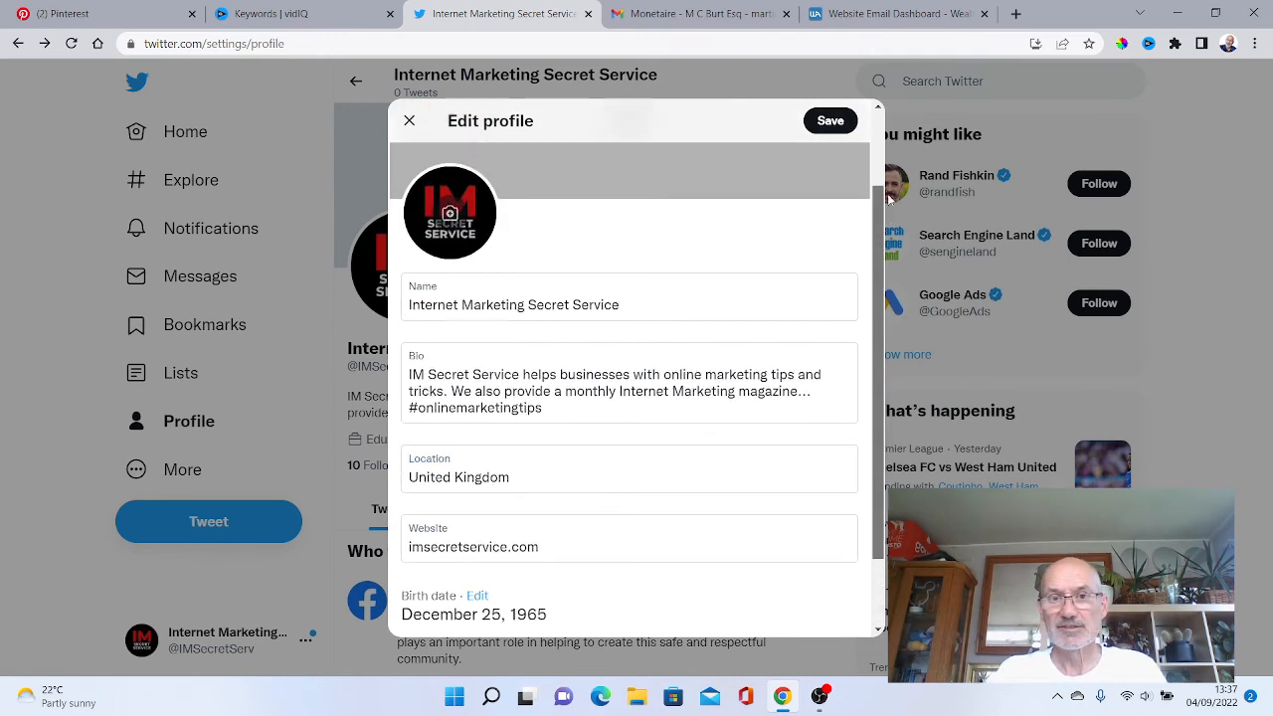
scroll(878, 208, up, 1)
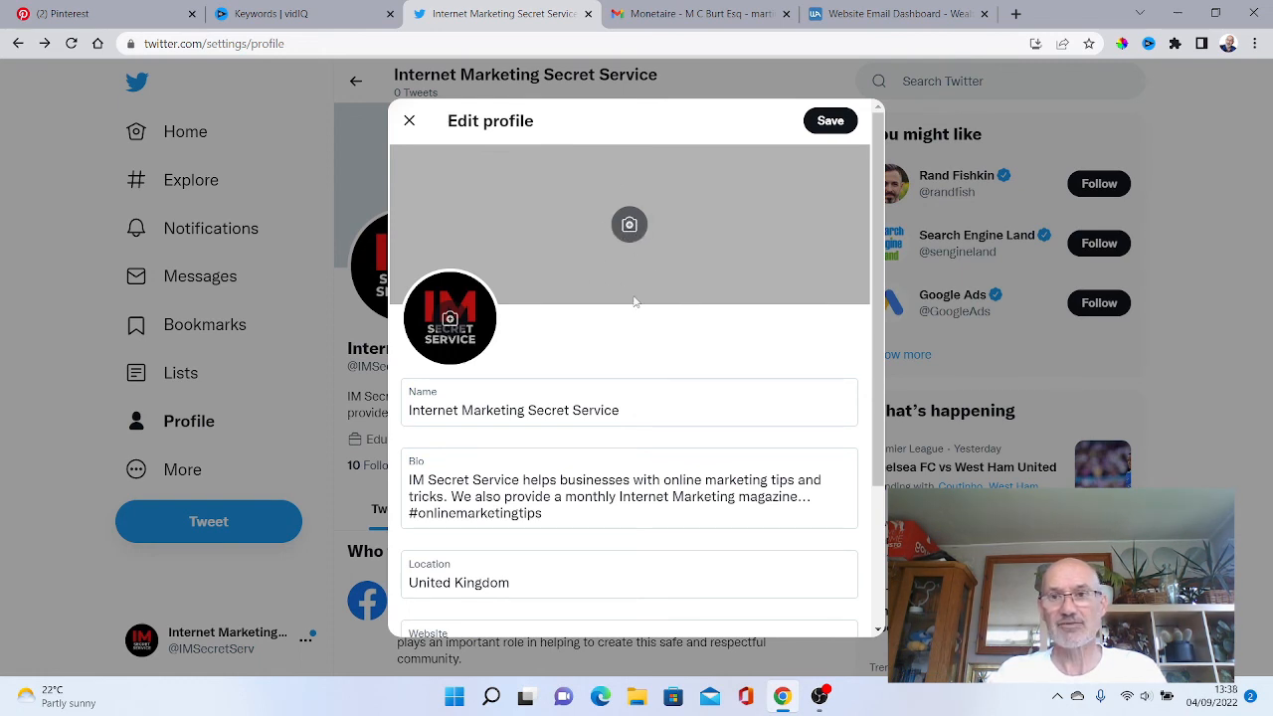
click(826, 122)
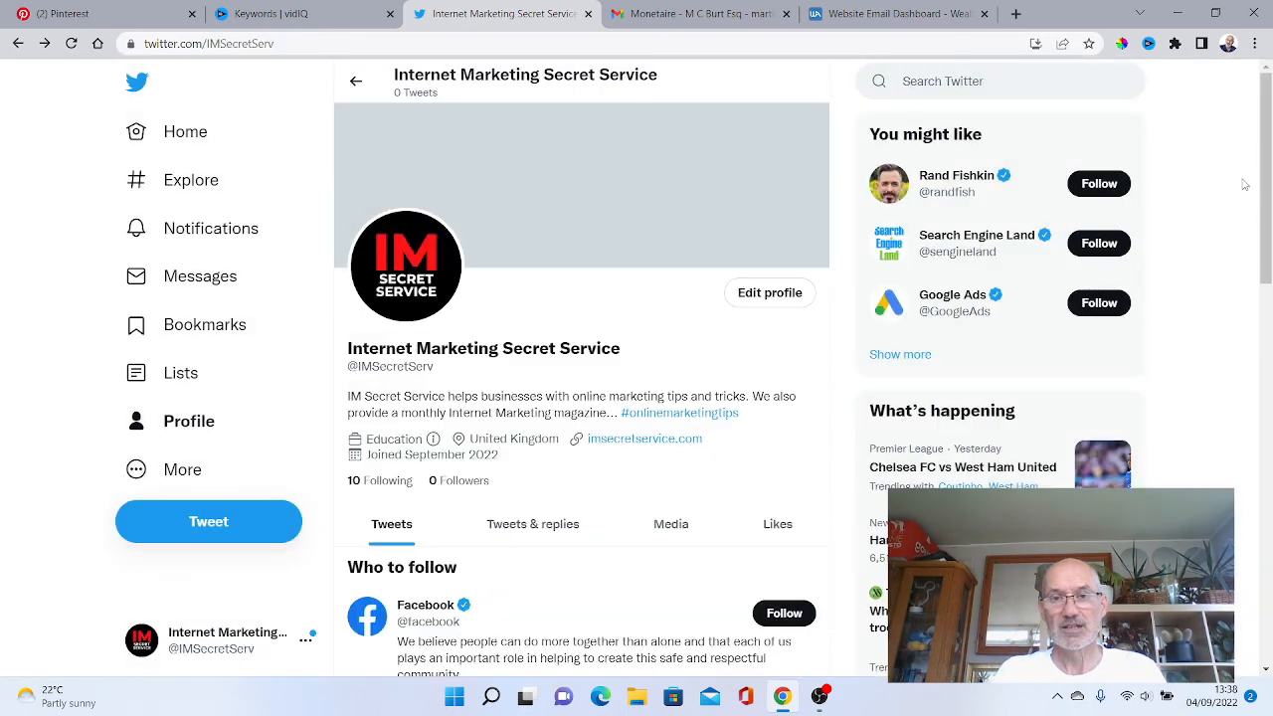